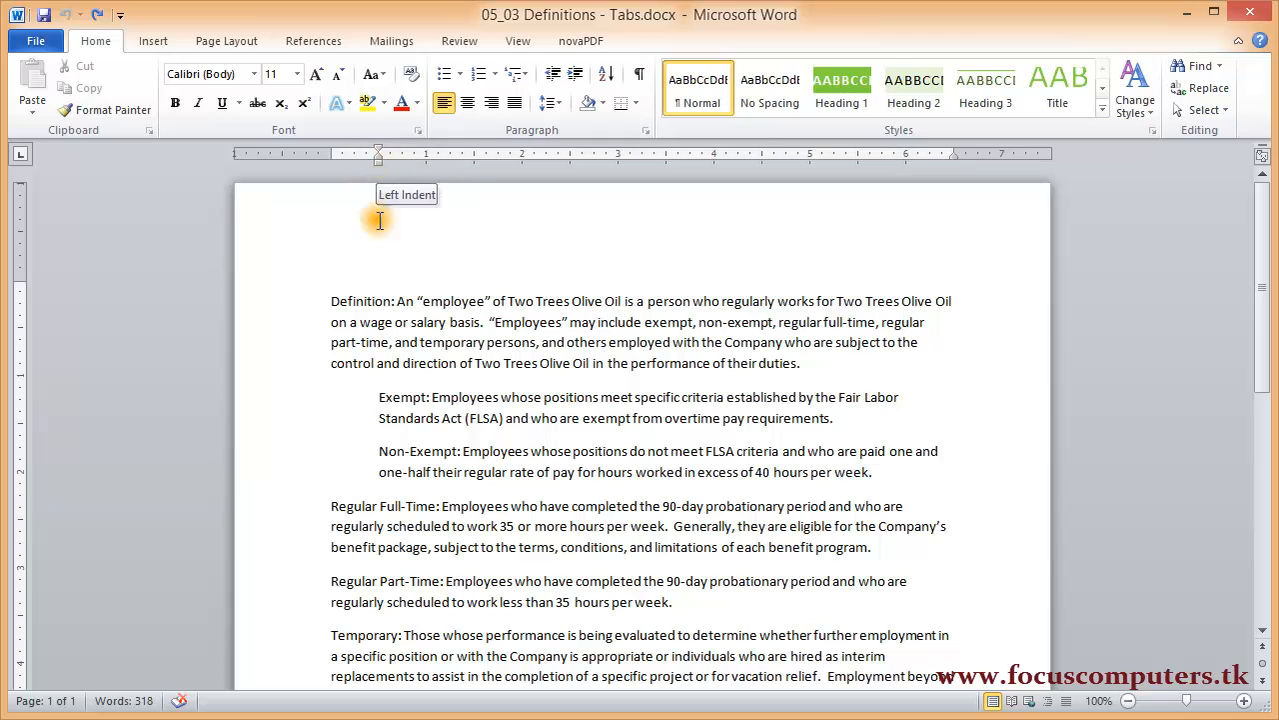
Step: Increase the indent of the Exempt and Non-Exempt paragraphs by two levels to 1.5 inches
{"action": "left_click_drag", "start_coordinate": [378, 397], "coordinate": [875, 477]}
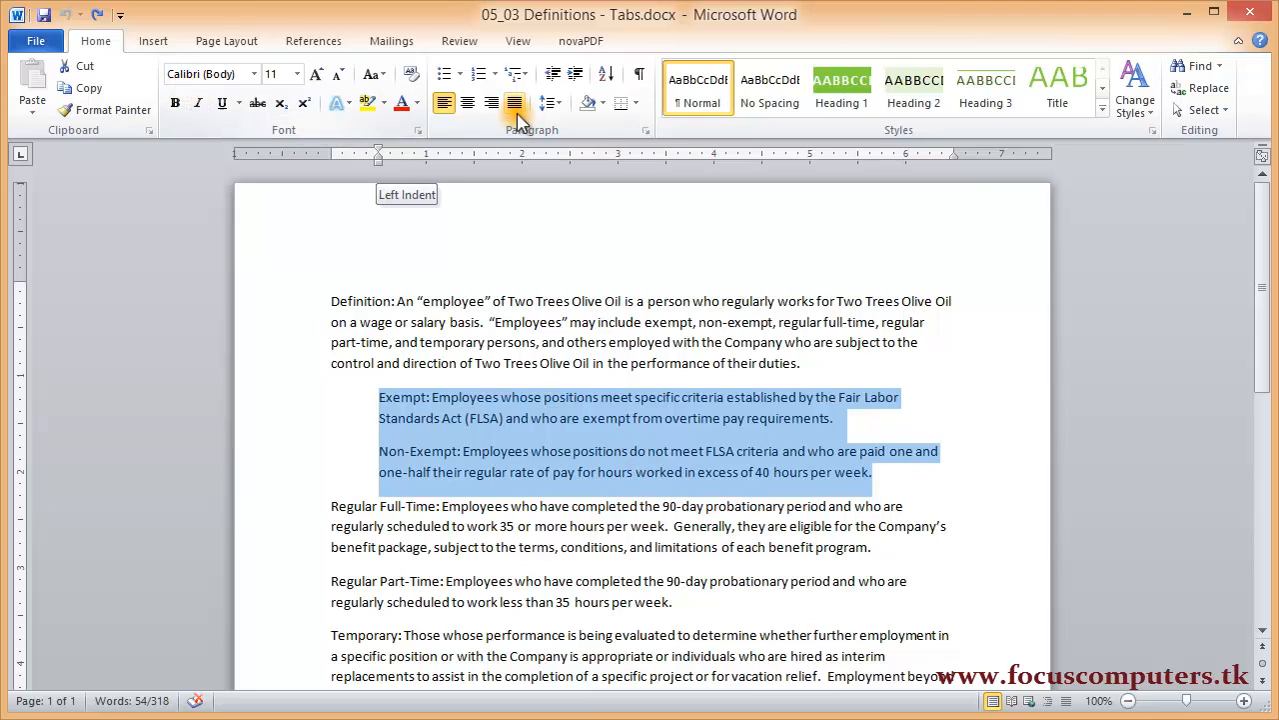
{"action": "left_click", "coordinate": [573, 78]}
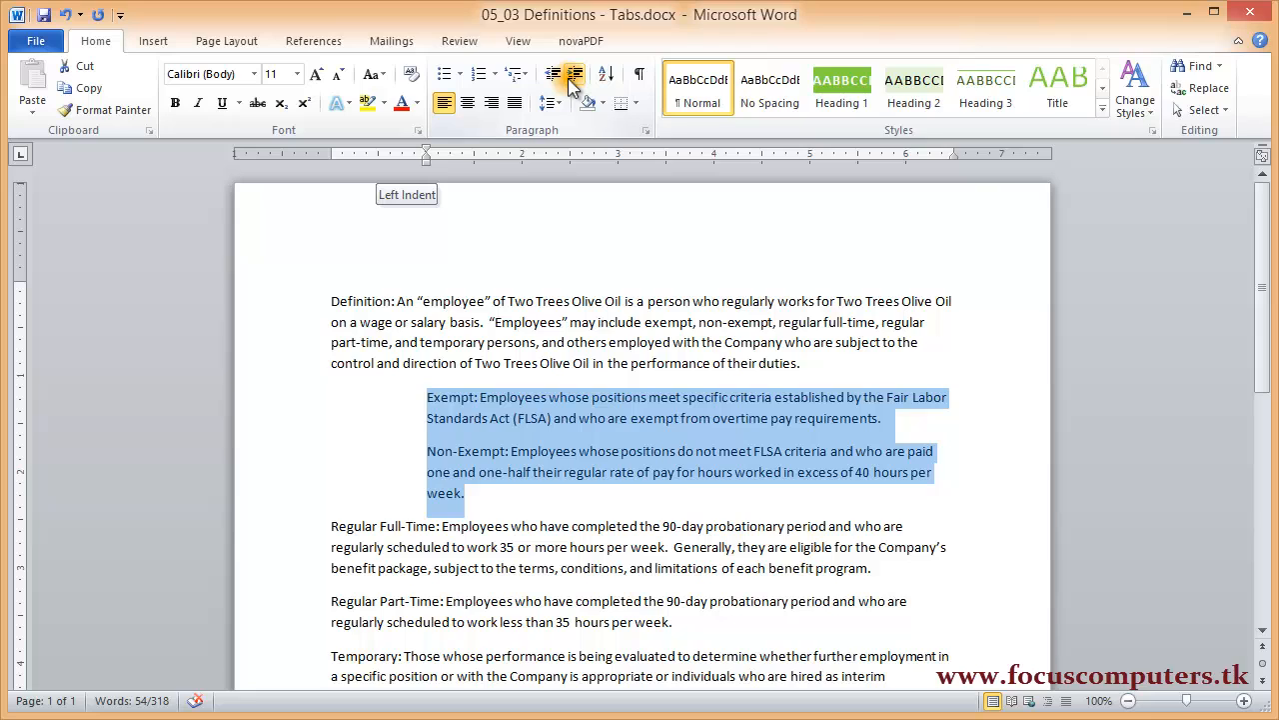
{"action": "left_click", "coordinate": [569, 80]}
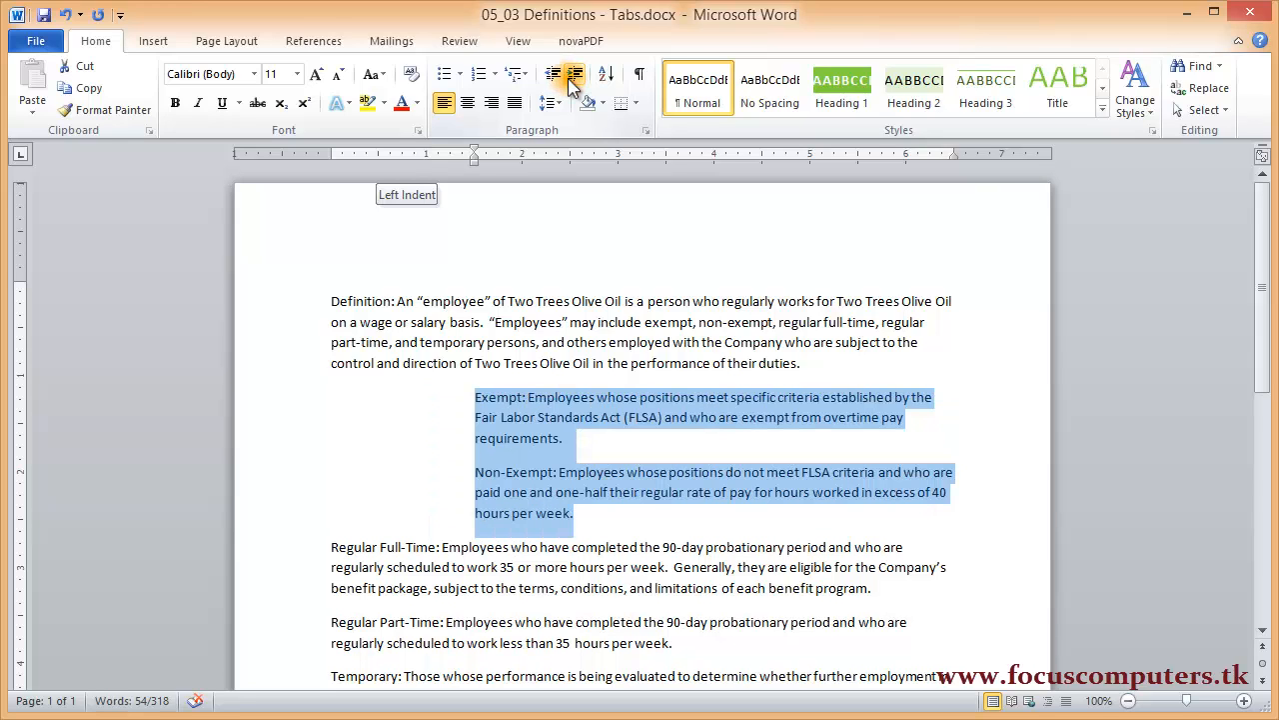
Step: Decrease the indent of the Exempt and Non-Exempt paragraphs to the left margin and increase it again to 0.5 inch
{"action": "left_click", "coordinate": [554, 76]}
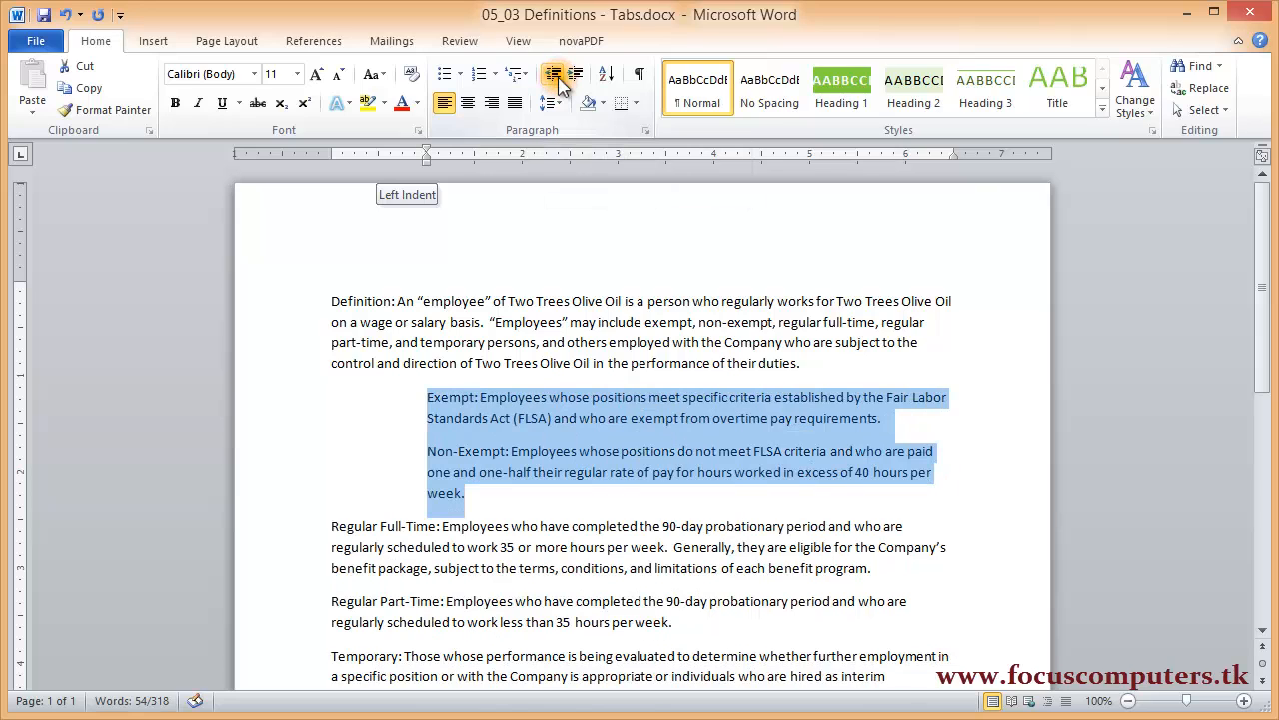
{"action": "left_click", "coordinate": [554, 76]}
{"action": "left_click", "coordinate": [556, 77]}
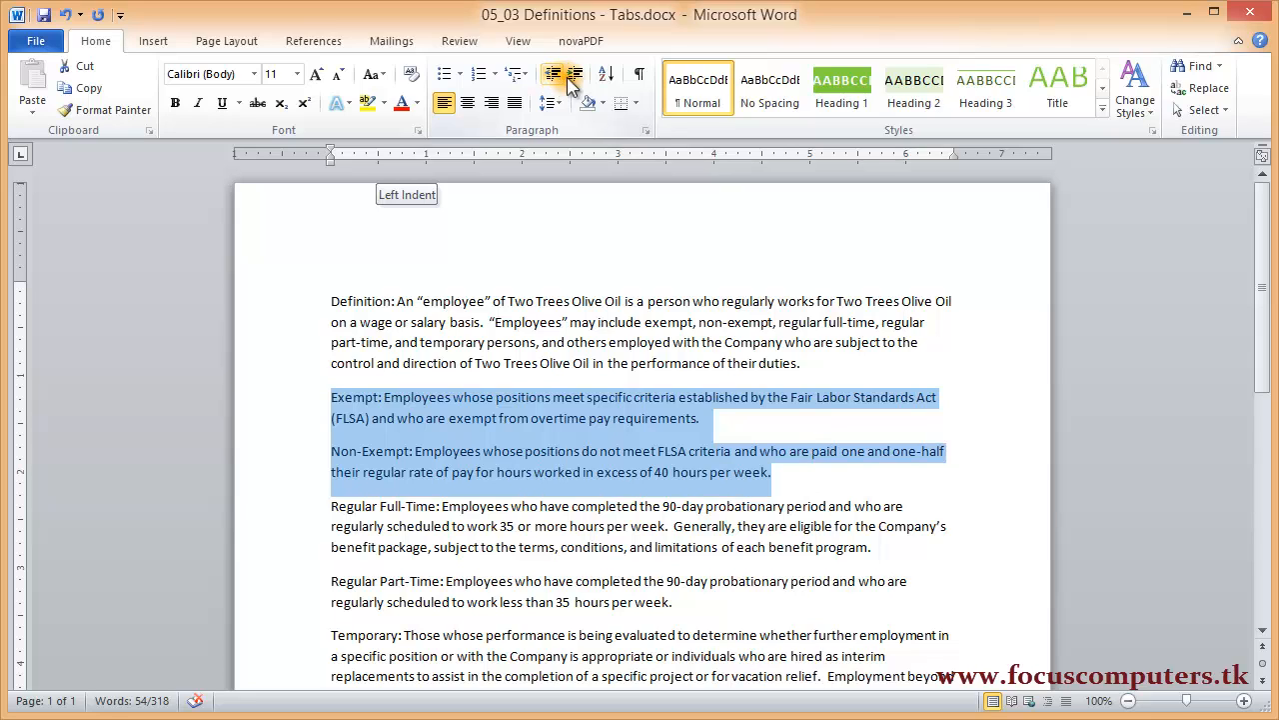
{"action": "left_click", "coordinate": [569, 78]}
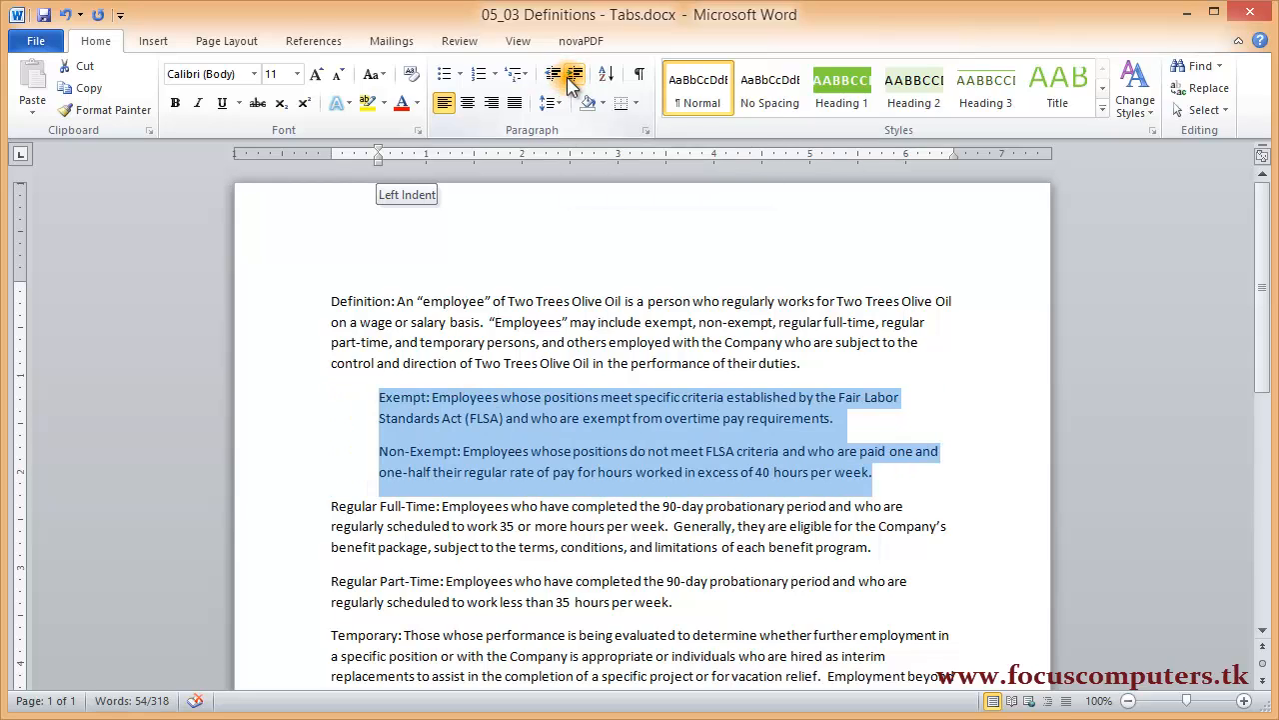
Step: Try indenting the first line of the Definition paragraph with a tab and remove that indent
{"action": "left_click", "coordinate": [335, 303]}
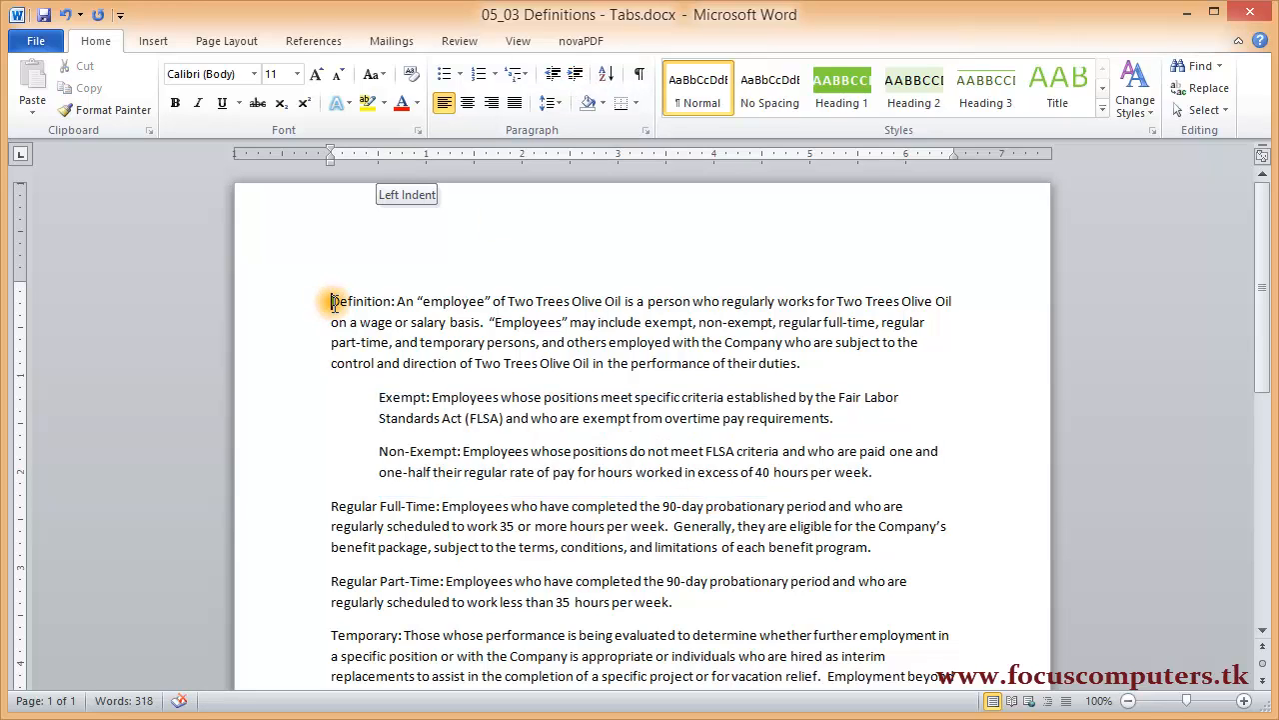
{"action": "key", "text": "Tab"}
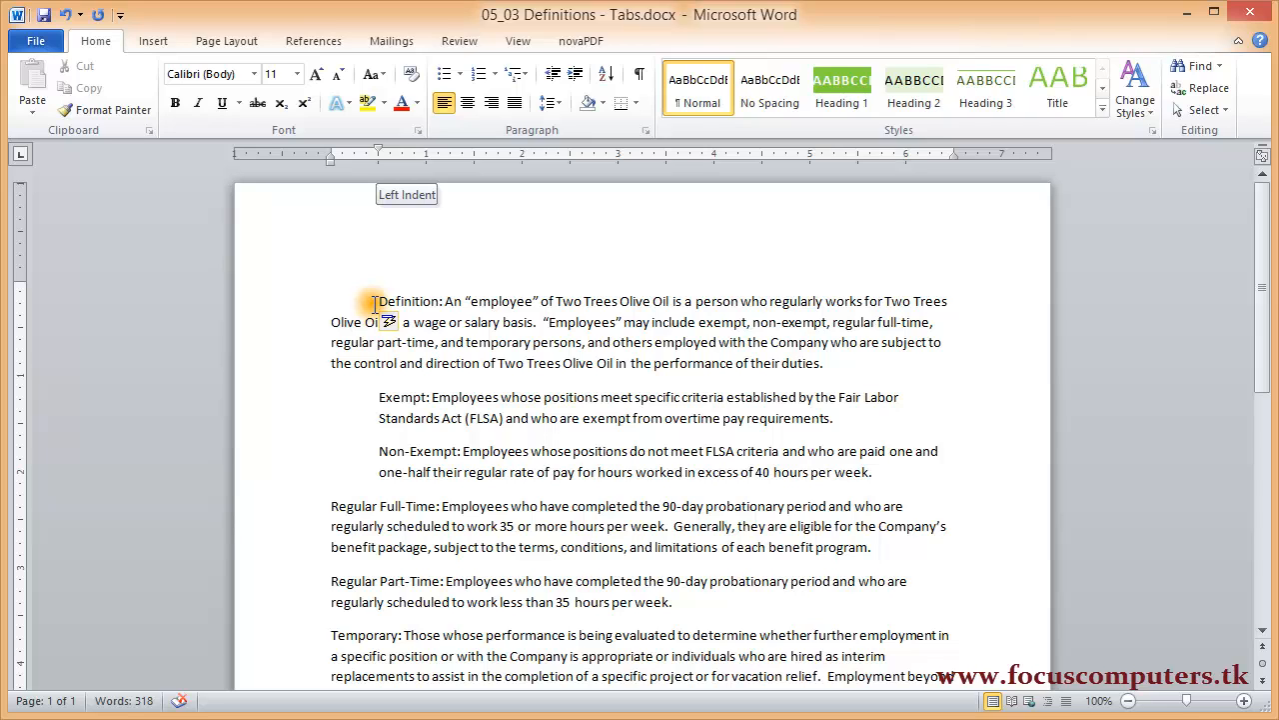
{"action": "key", "text": "BackSpace"}
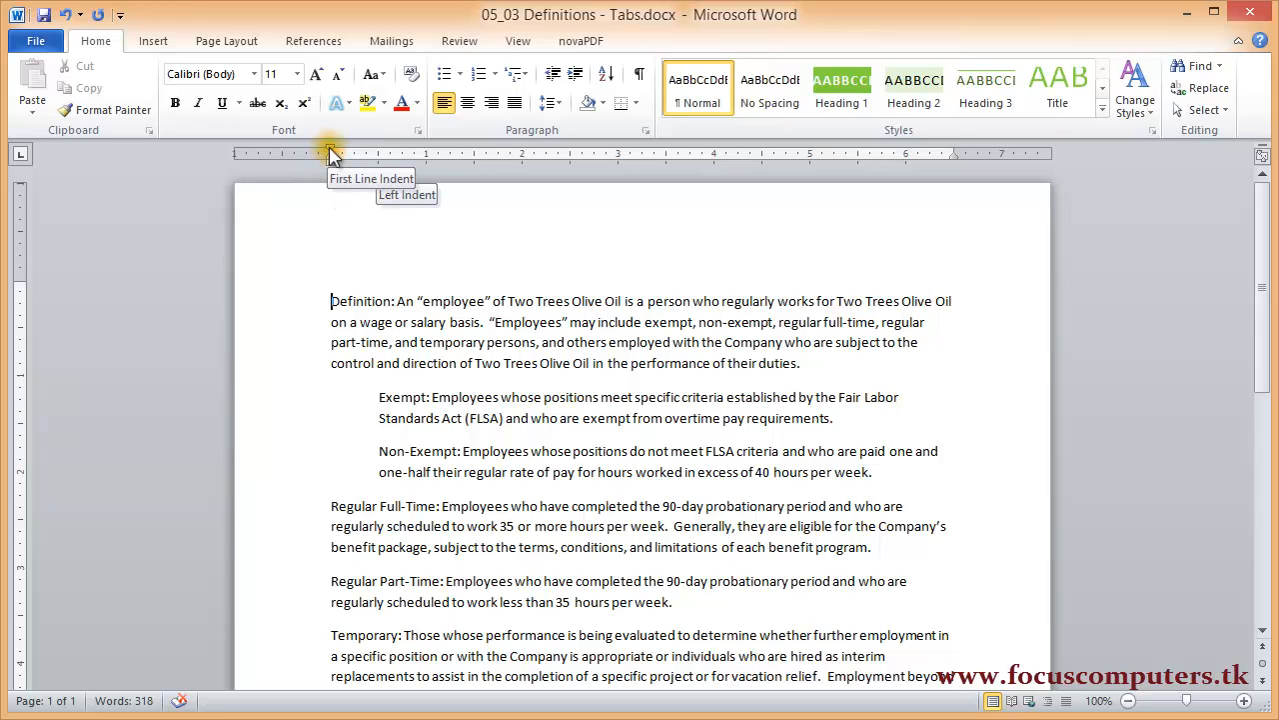
Step: Set the first-line indent of the Definition paragraph to 0.5 inch using the ruler
{"action": "left_click", "coordinate": [331, 300]}
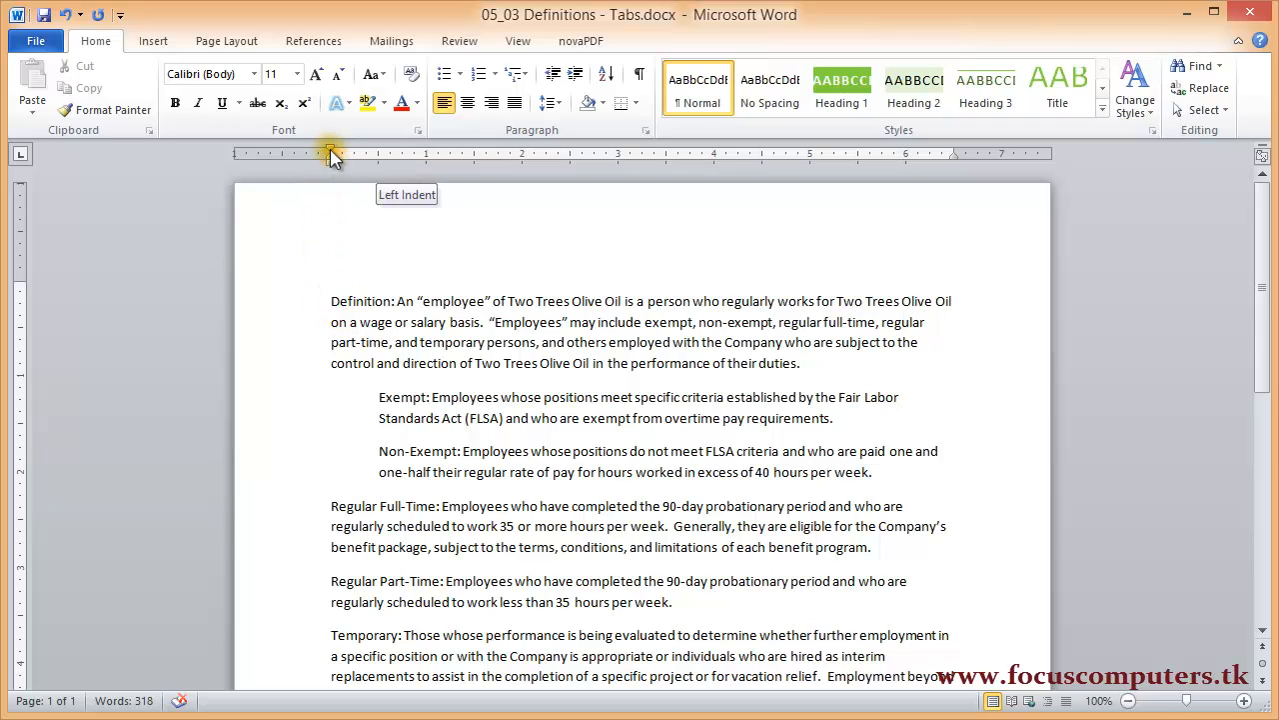
{"action": "left_click_drag", "start_coordinate": [331, 153], "coordinate": [377, 157]}
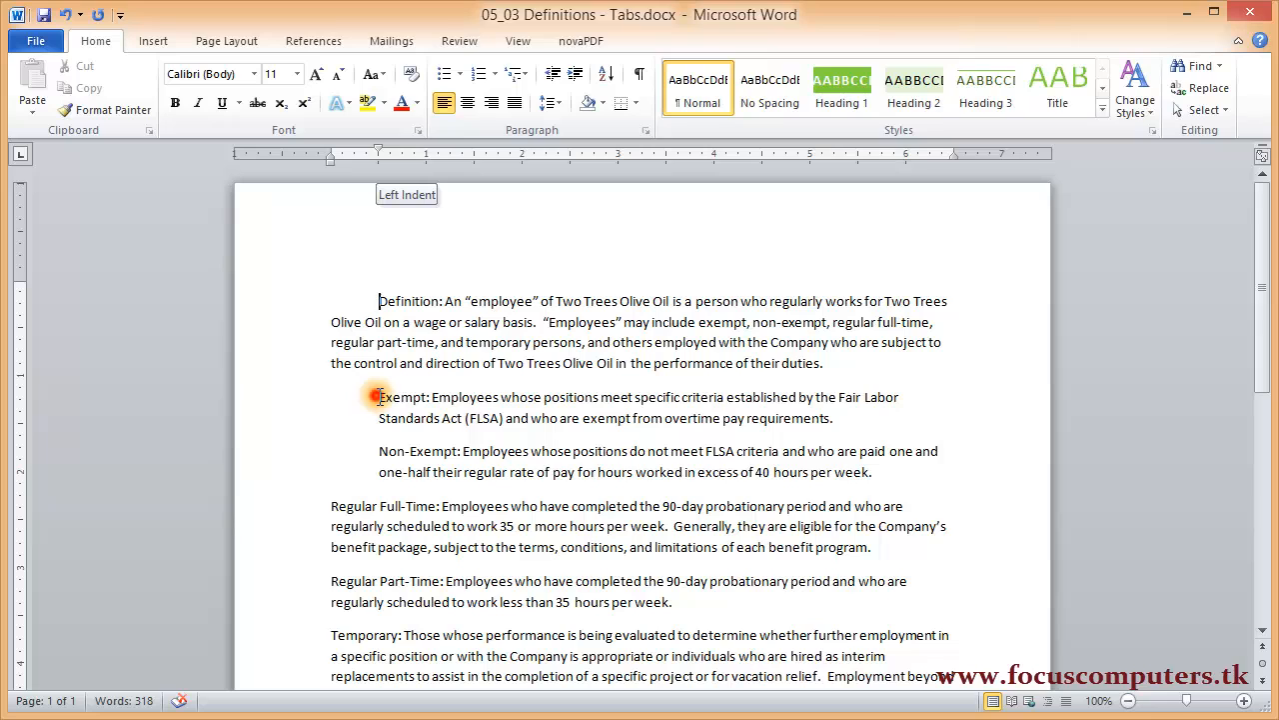
Step: Try a 1-inch first-line indent and a 1-inch left indent on the Exempt and Non-Exempt paragraphs, and reset them to 0.5 inch
{"action": "left_click_drag", "start_coordinate": [379, 397], "coordinate": [871, 473]}
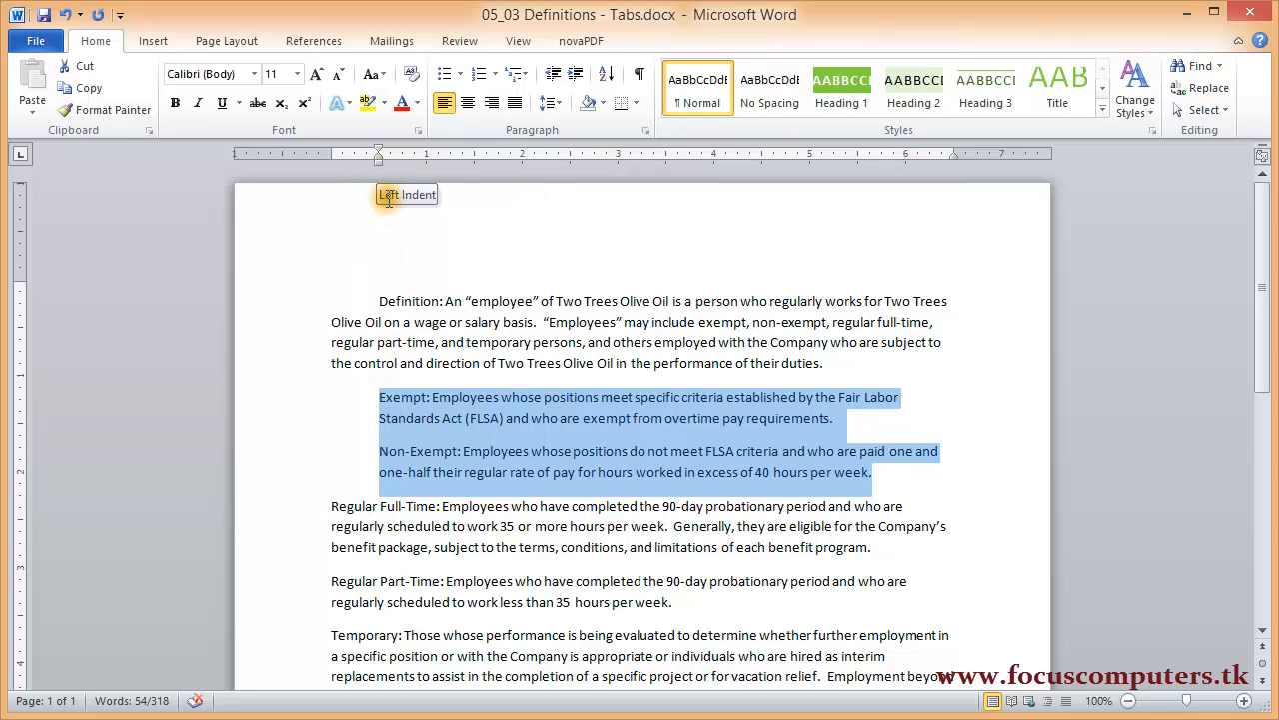
{"action": "left_click_drag", "start_coordinate": [380, 153], "coordinate": [427, 153]}
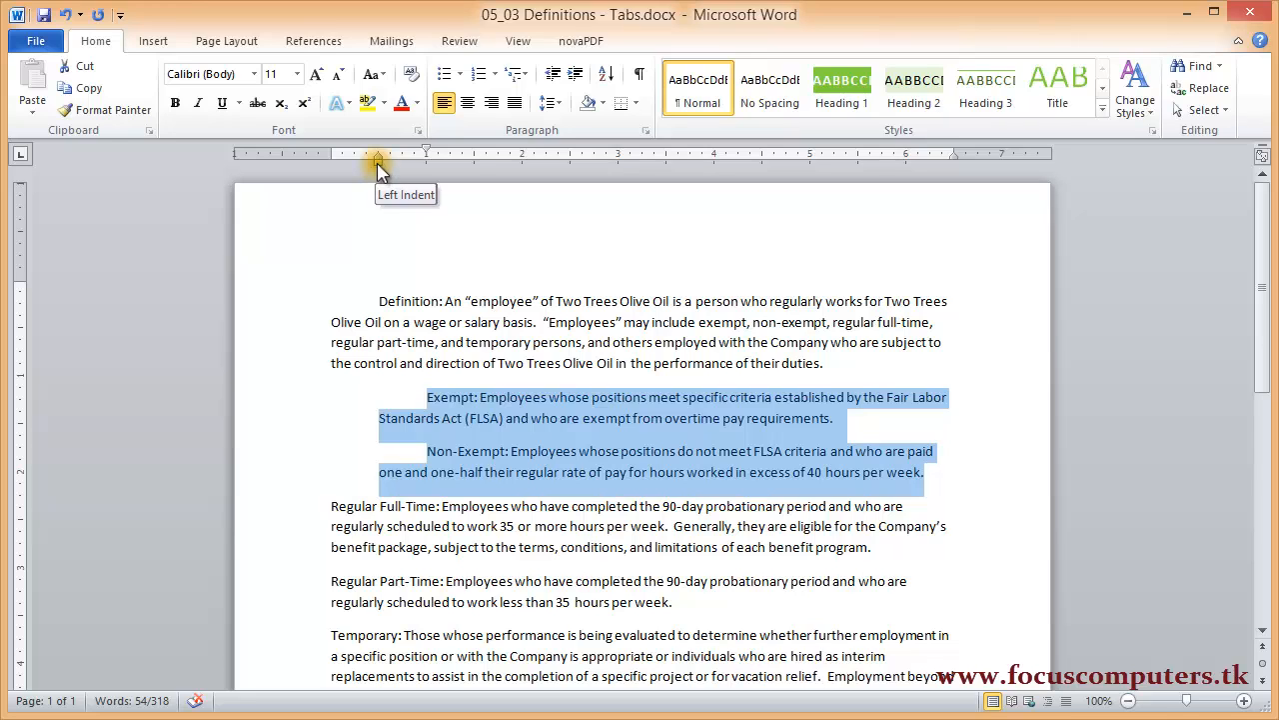
{"action": "left_click_drag", "start_coordinate": [377, 168], "coordinate": [427, 168]}
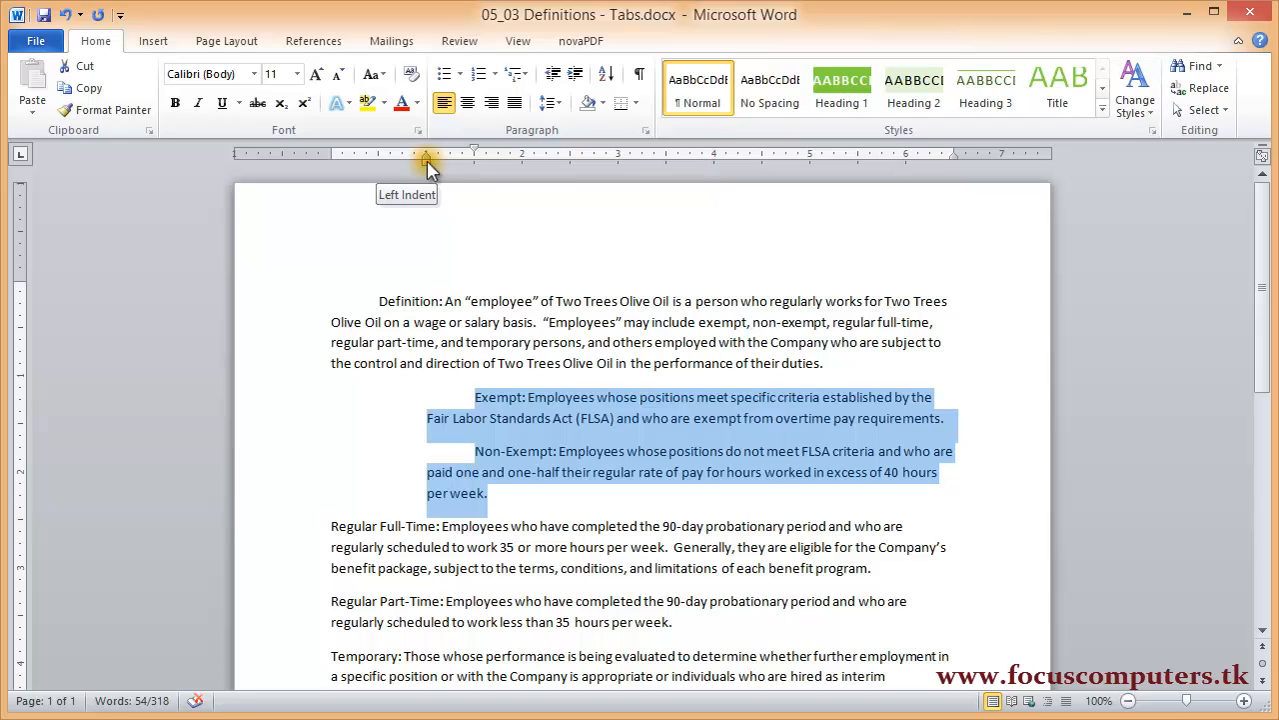
{"action": "mouse_move", "coordinate": [427, 168]}
{"action": "left_mouse_down"}
{"action": "mouse_move", "coordinate": [330, 166]}
{"action": "mouse_move", "coordinate": [379, 172]}
{"action": "mouse_move", "coordinate": [378, 156]}
{"action": "left_mouse_up"}
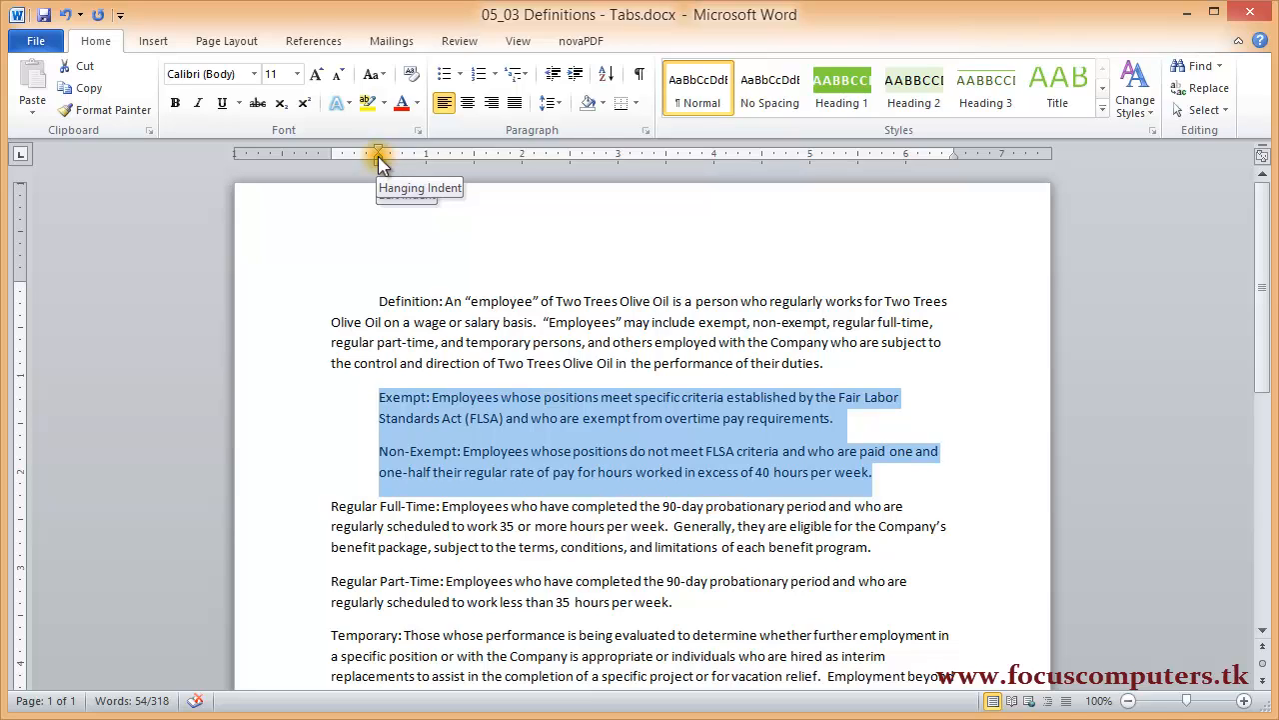
Step: Try a hanging indent at 1 inch on the Exempt and Non-Exempt paragraphs and reset it to 0.5 inch
{"action": "left_click_drag", "start_coordinate": [379, 160], "coordinate": [427, 163]}
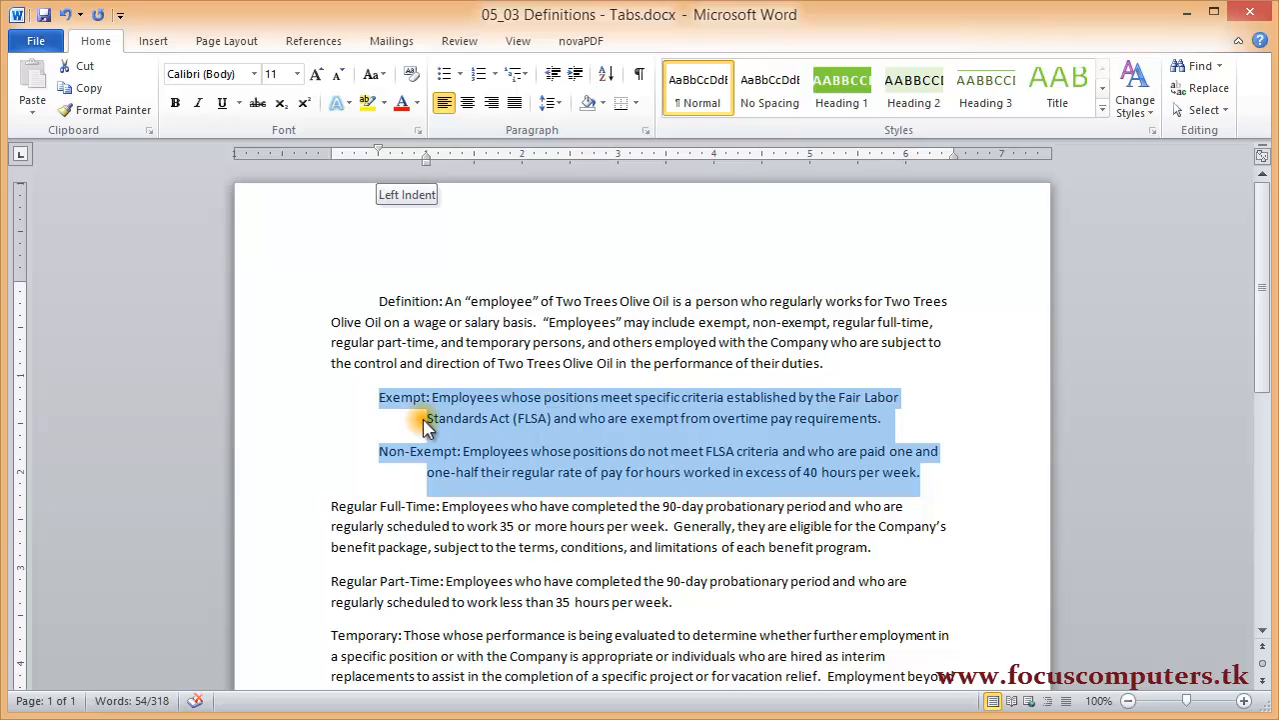
{"action": "left_click_drag", "start_coordinate": [426, 160], "coordinate": [378, 160]}
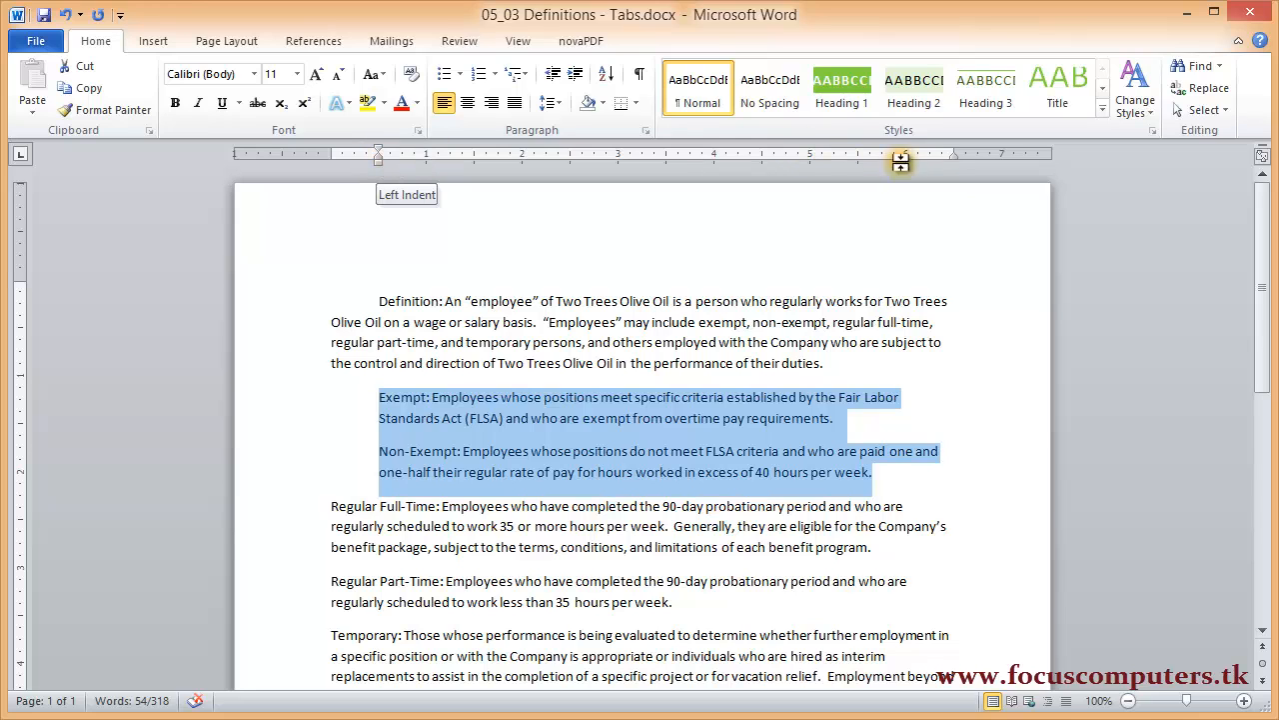
Step: Justify the text of the Definition paragraph
{"action": "left_click_drag", "start_coordinate": [379, 298], "coordinate": [861, 362]}
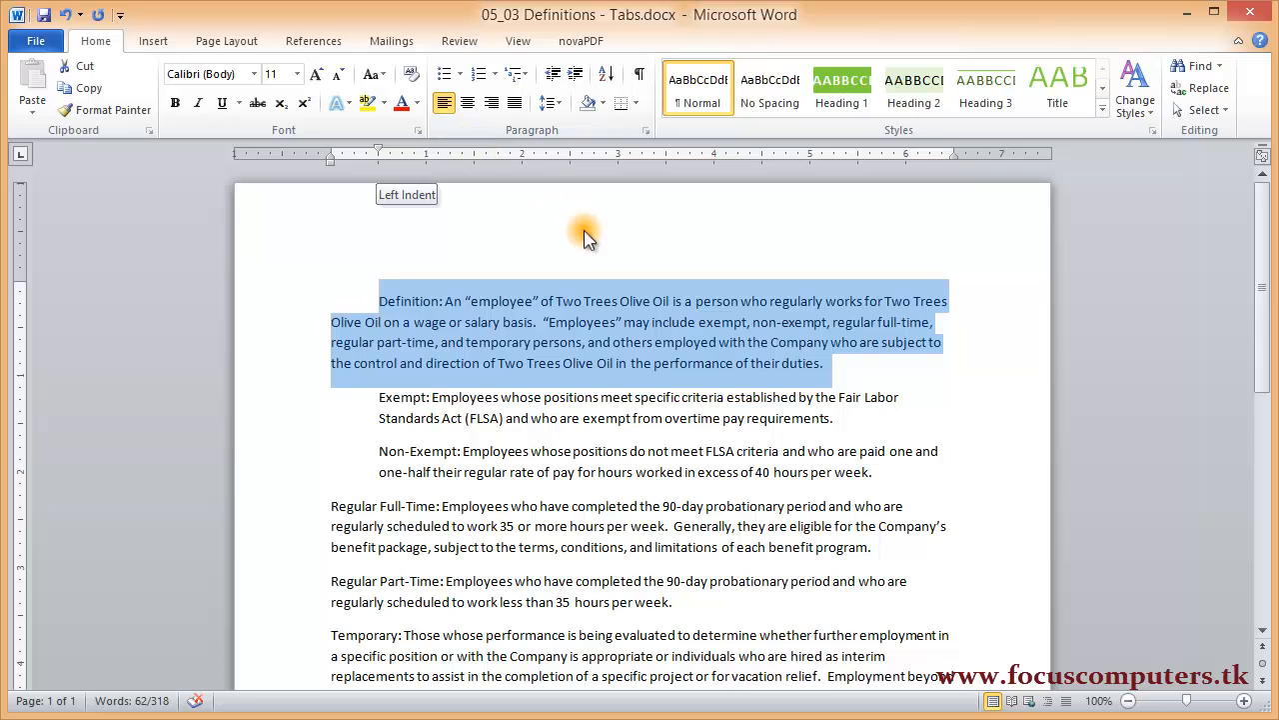
{"action": "left_click", "coordinate": [515, 103]}
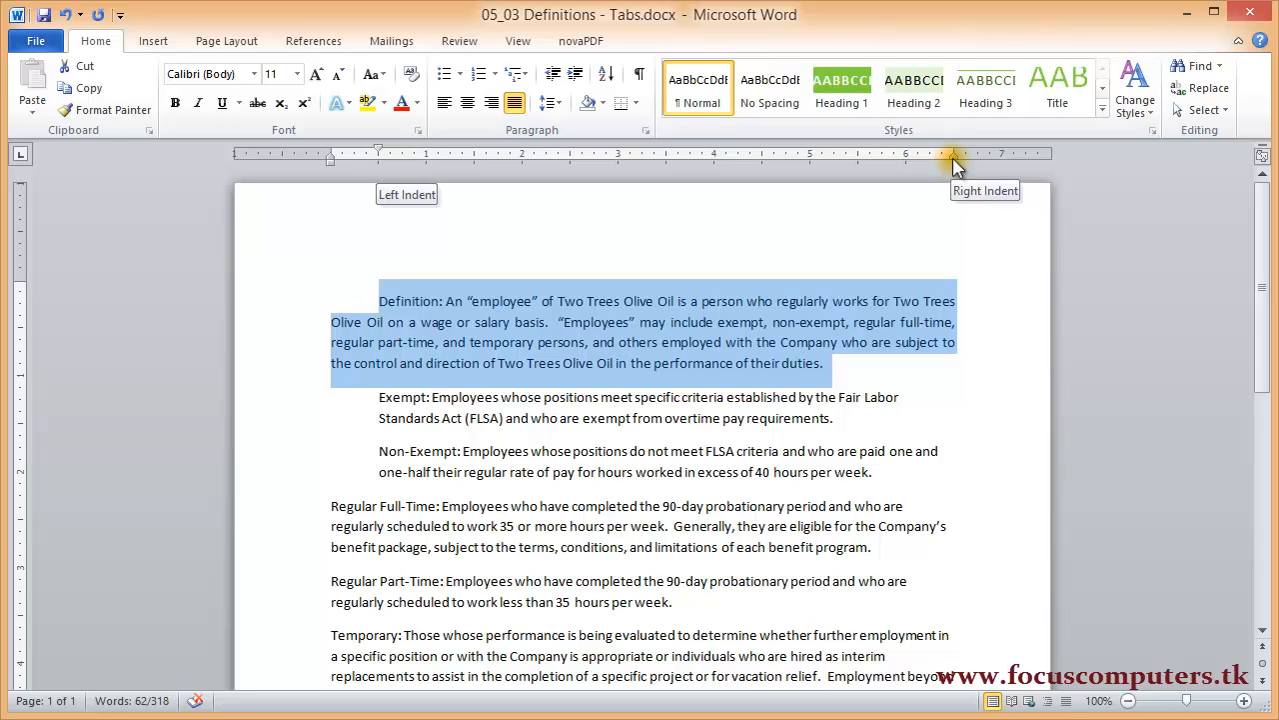
Step: Try the Definition paragraph's right indent at 6 and 5.5 inches on the ruler, and return it to 6.5 inches
{"action": "left_click_drag", "start_coordinate": [952, 158], "coordinate": [906, 160]}
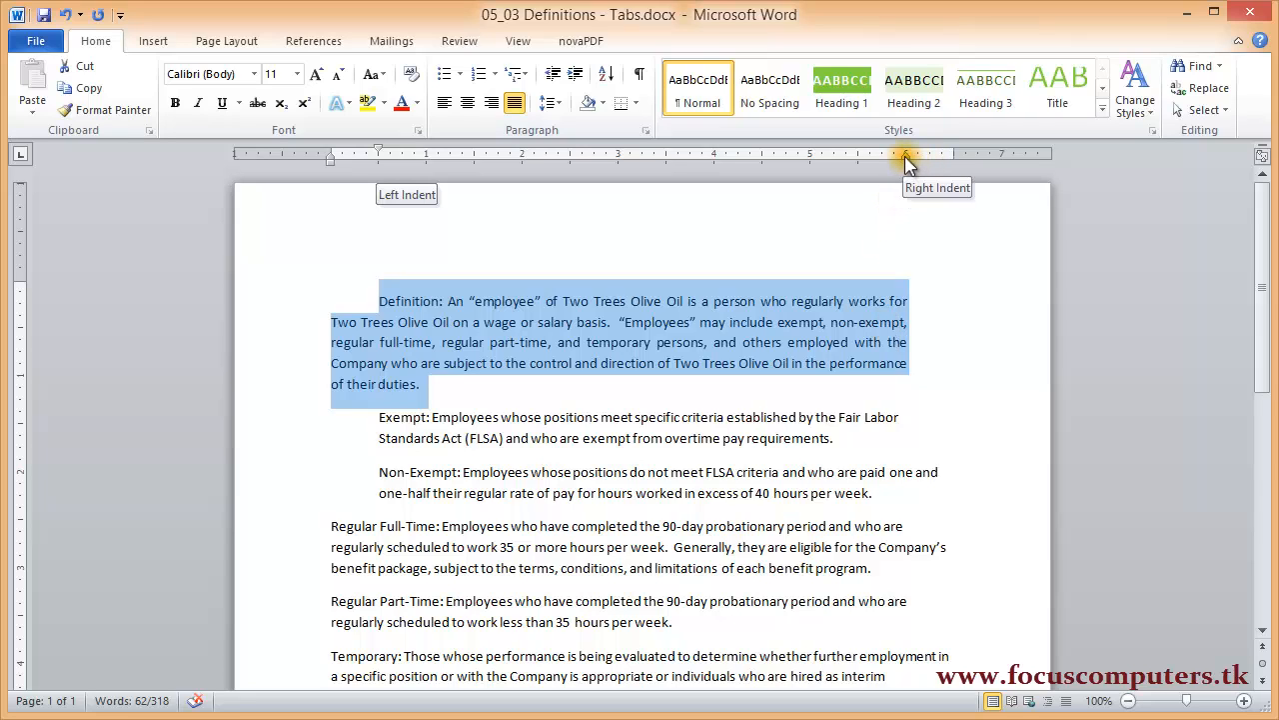
{"action": "left_click_drag", "start_coordinate": [906, 159], "coordinate": [858, 158]}
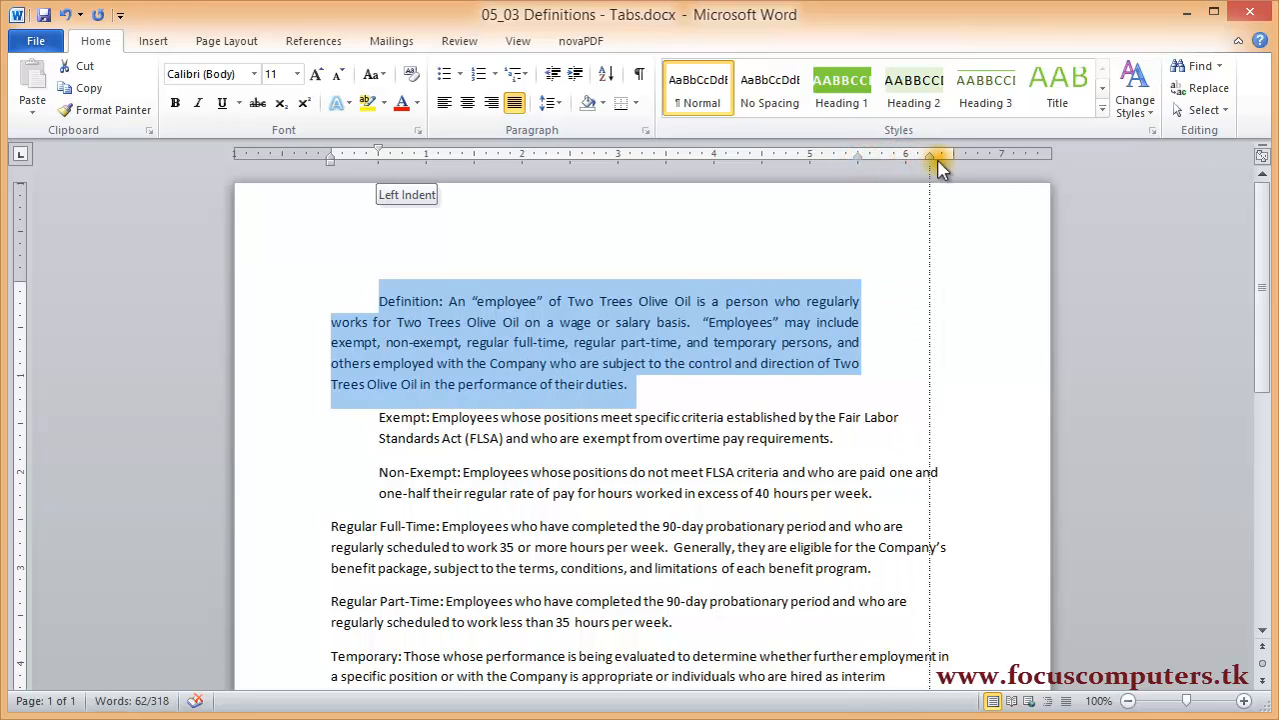
{"action": "left_click_drag", "start_coordinate": [954, 158], "coordinate": [953, 158]}
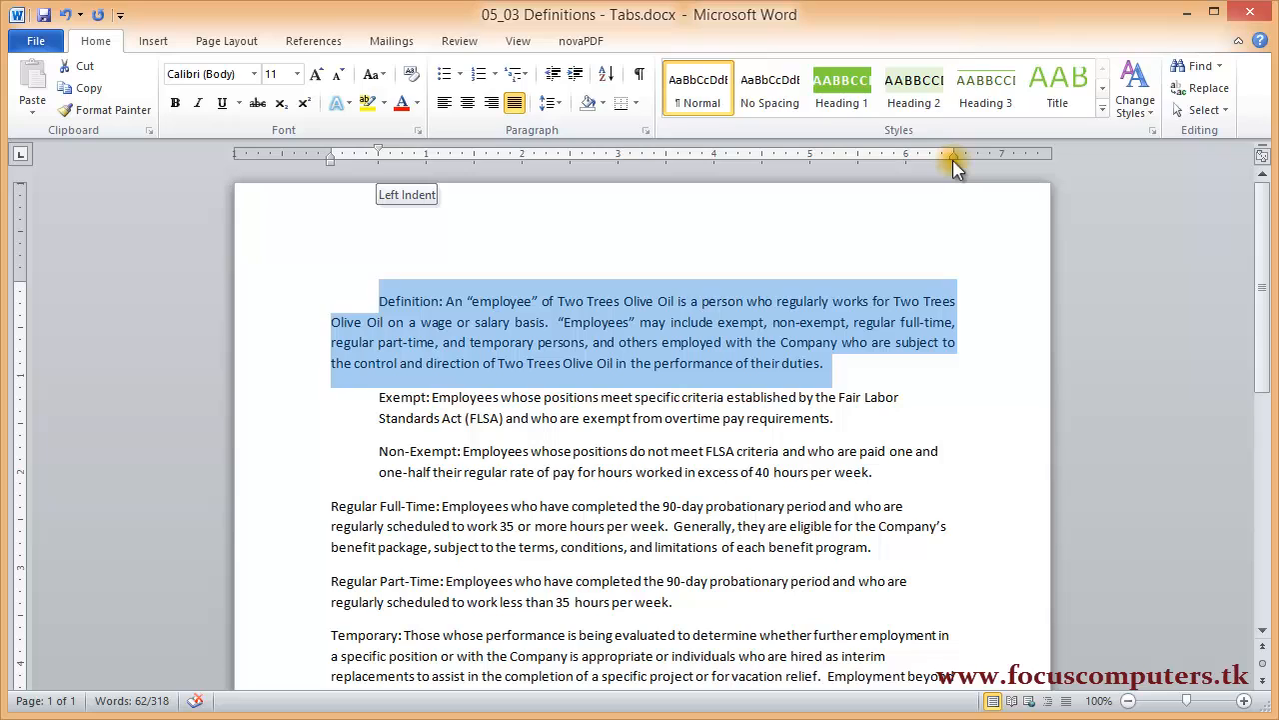
{"action": "key", "text": "Right"}
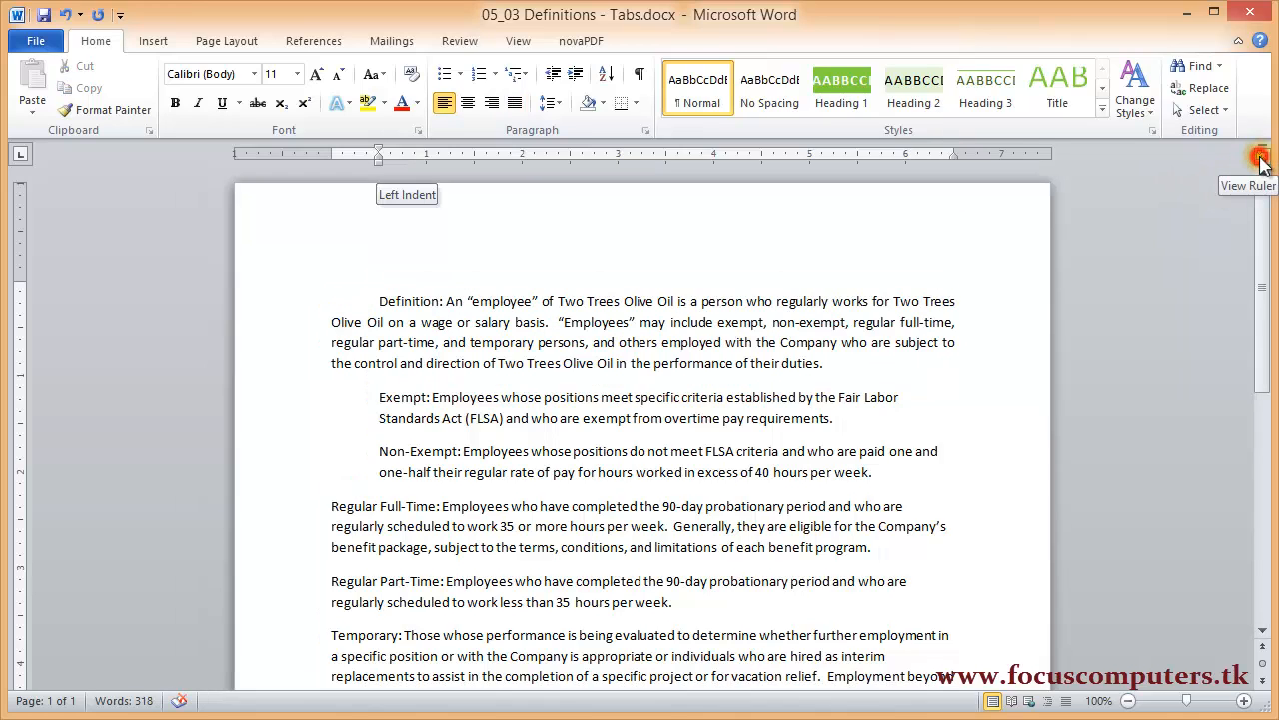
Step: Hide the rulers, display them again, and check the ruler display option
{"action": "left_click", "coordinate": [1261, 160]}
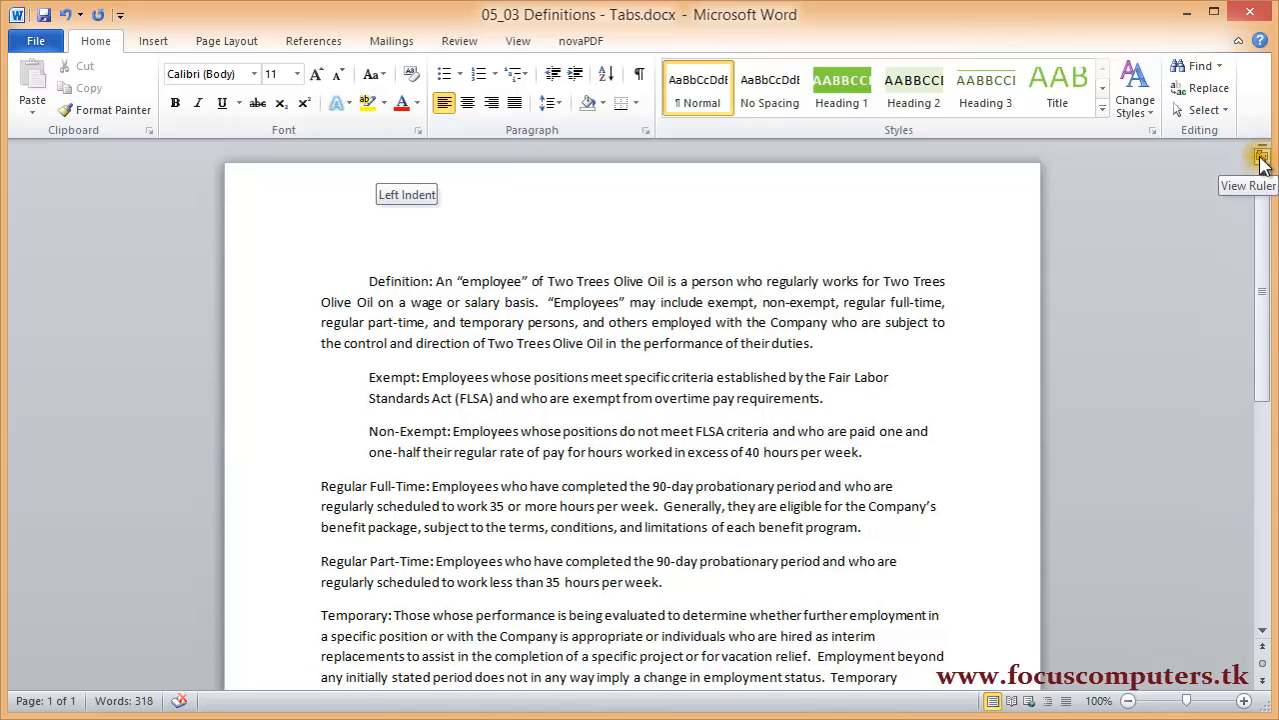
{"action": "left_click", "coordinate": [1260, 160]}
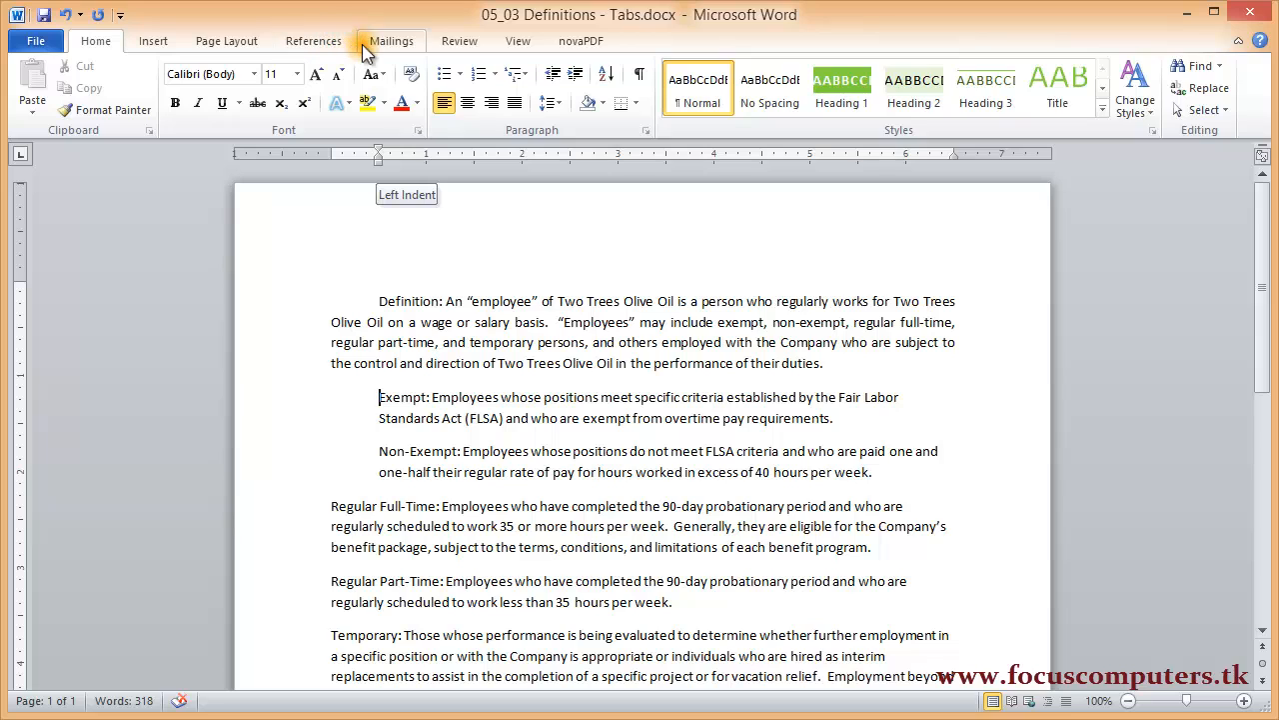
{"action": "left_click", "coordinate": [518, 41]}
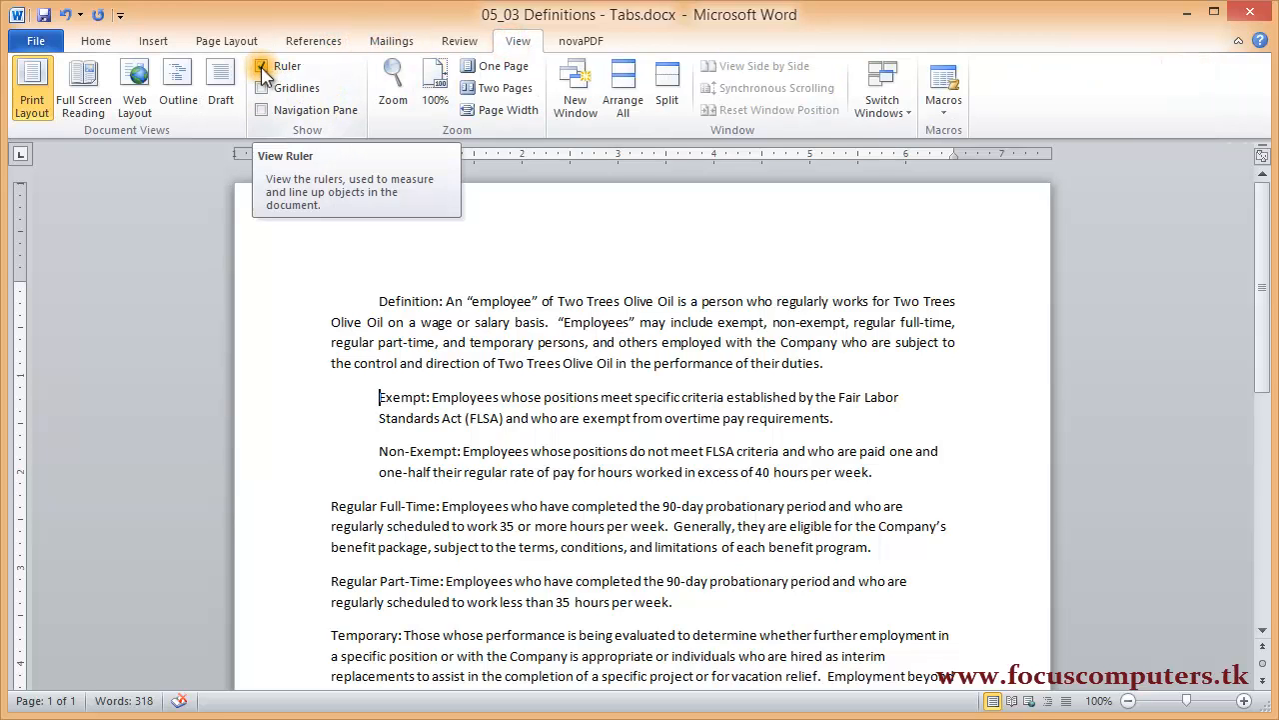
{"action": "left_click", "coordinate": [95, 41]}
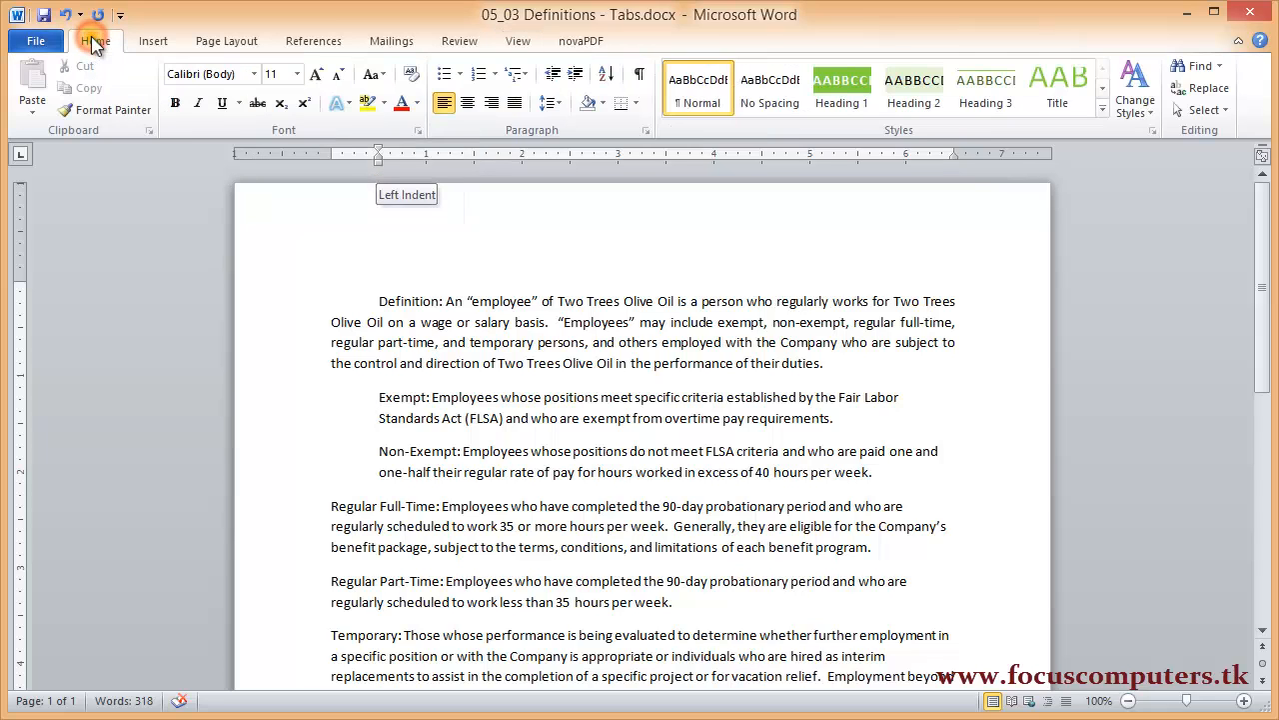
{"action": "left_click", "coordinate": [389, 379]}
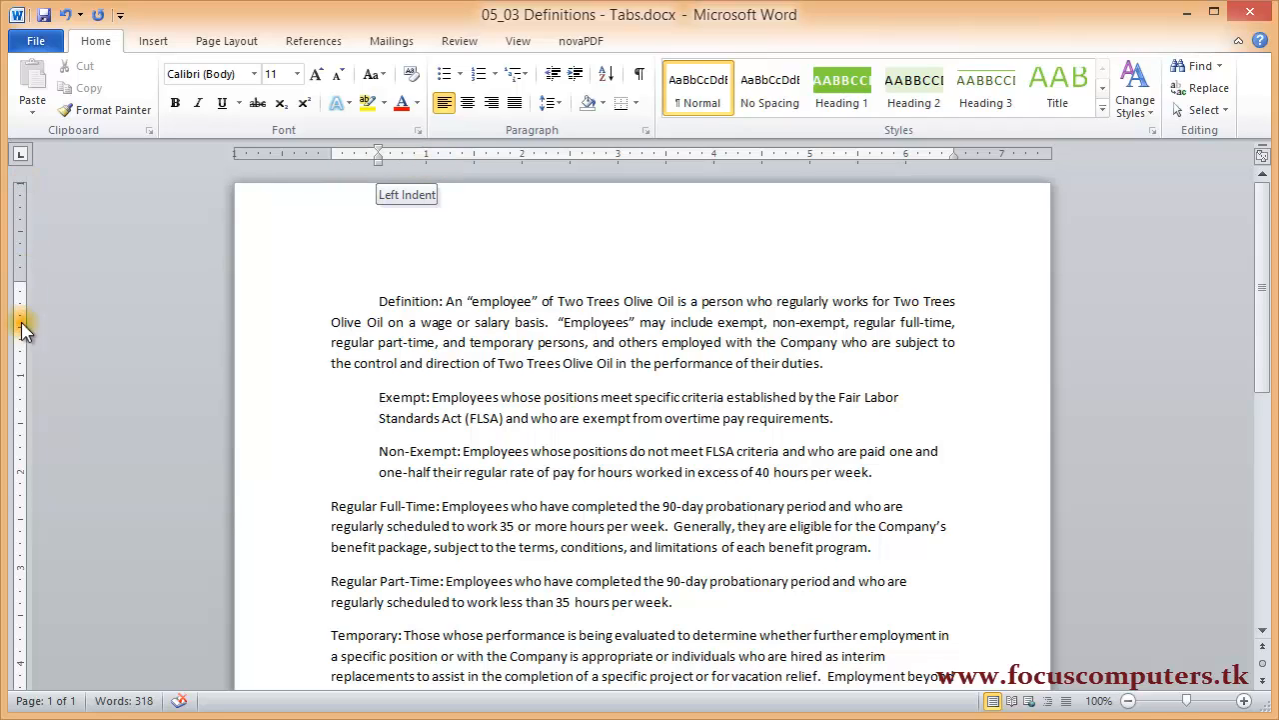
Step: Examine the available tab stop and indent types in the ruler's tab selector one by one, ending on Left Tab
{"action": "left_click", "coordinate": [21, 157]}
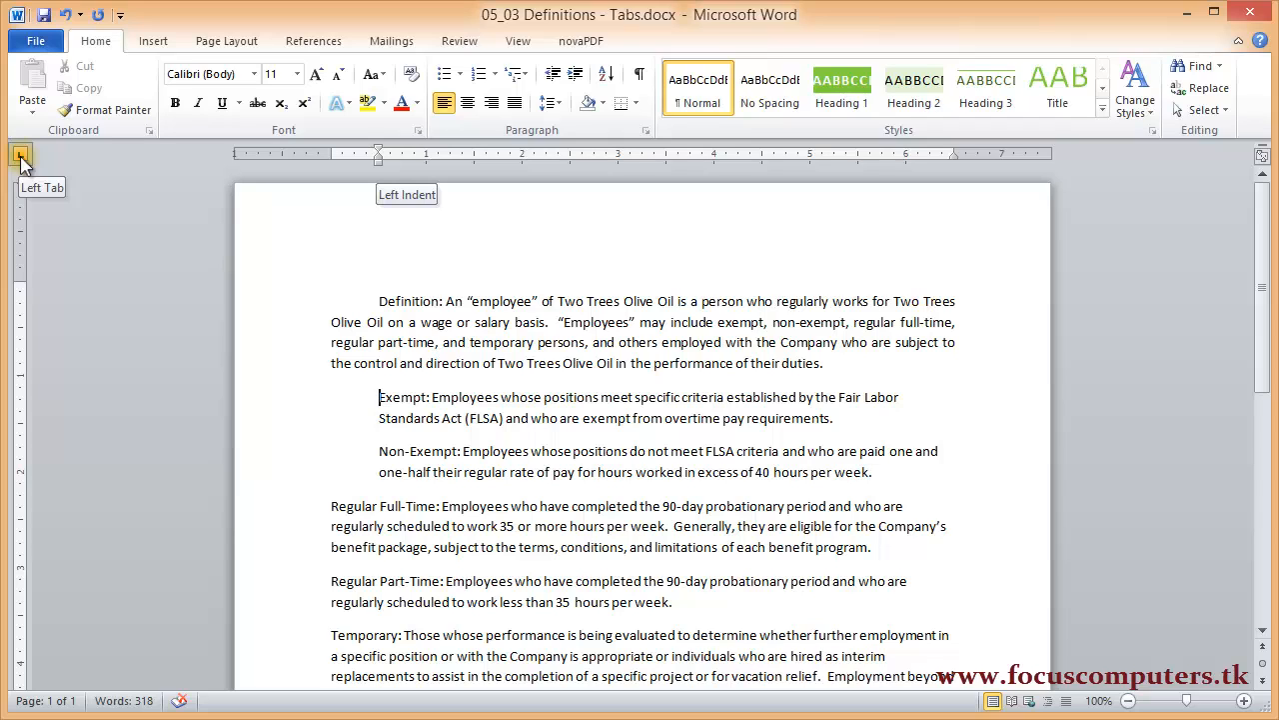
{"action": "left_click", "coordinate": [21, 157]}
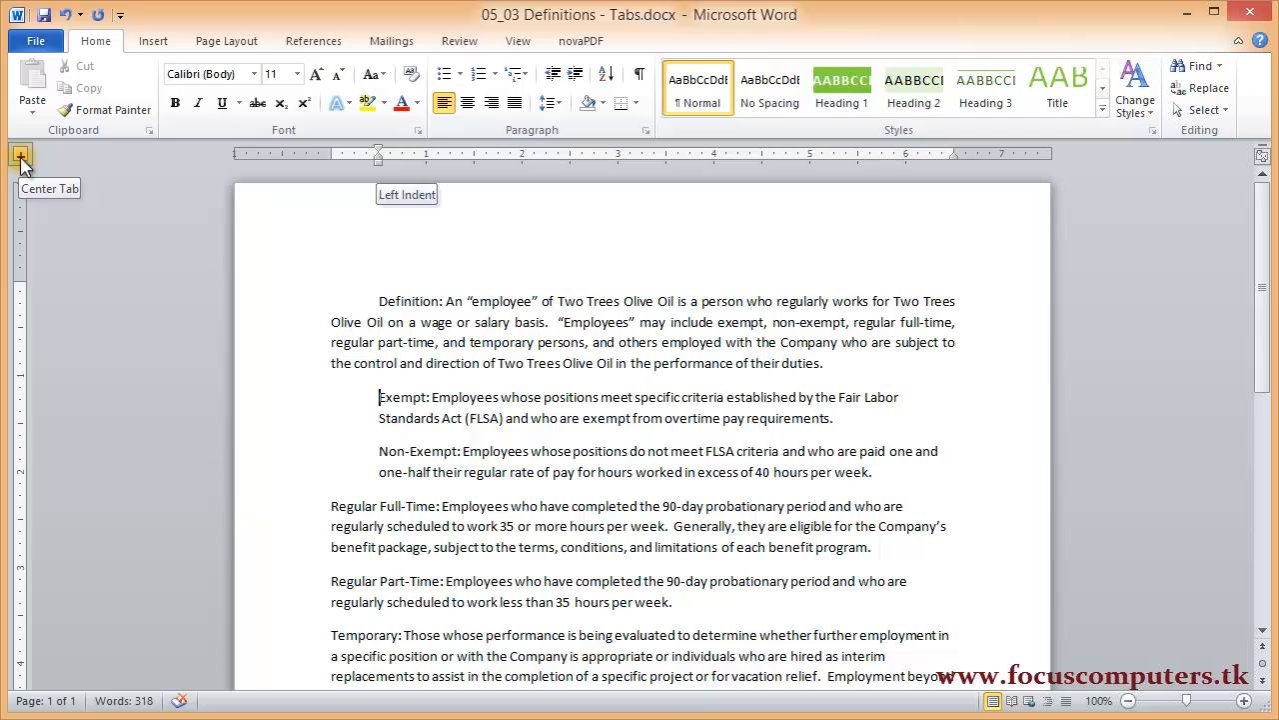
{"action": "left_click", "coordinate": [21, 157]}
{"action": "left_click", "coordinate": [21, 158]}
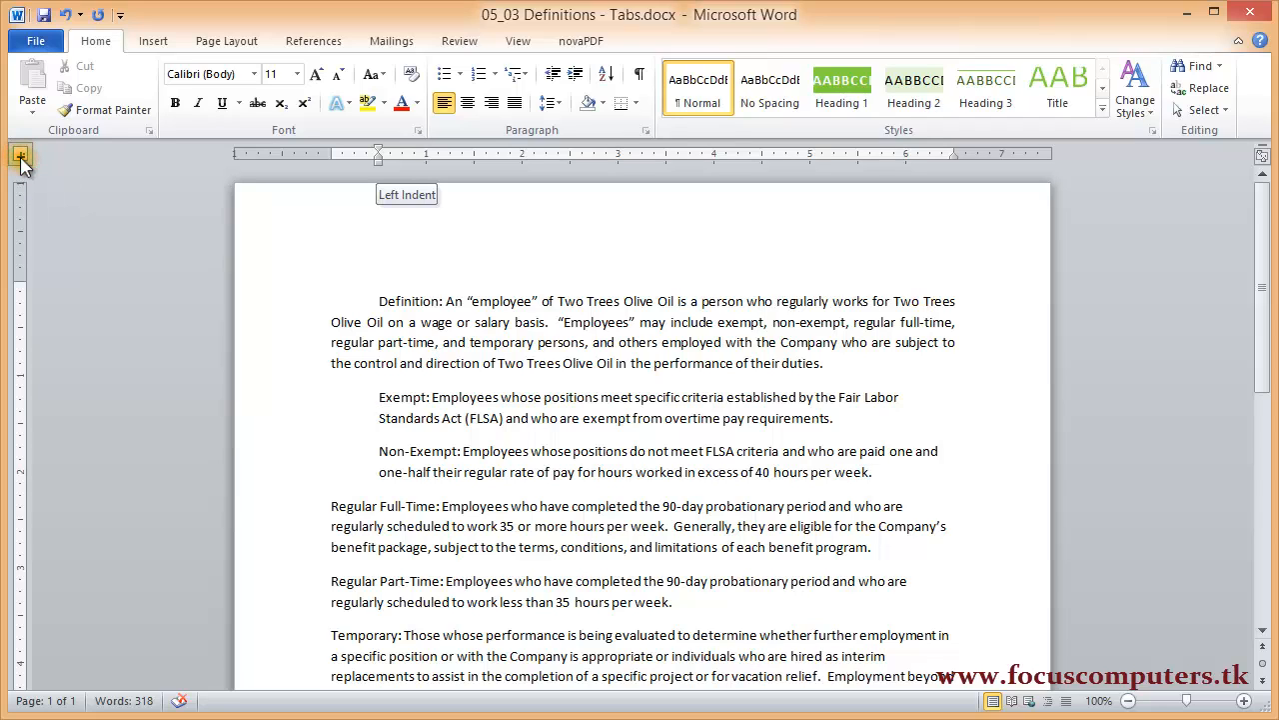
{"action": "left_click", "coordinate": [21, 158]}
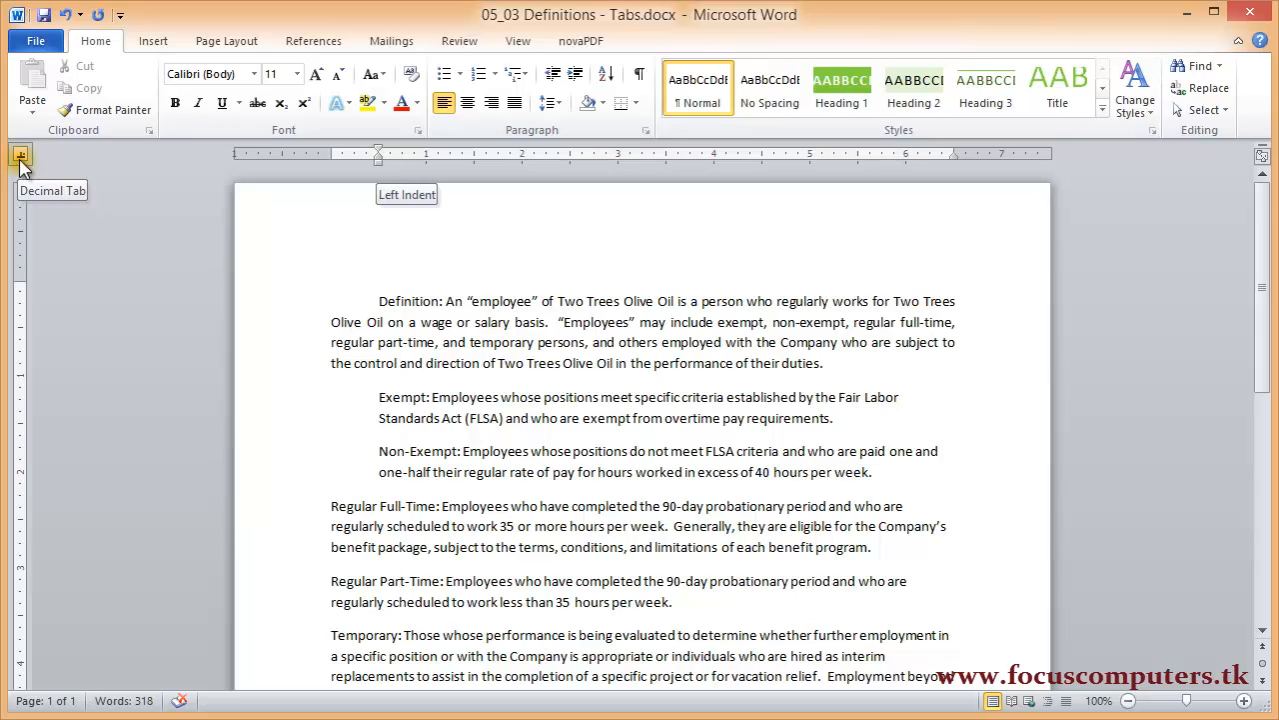
{"action": "left_click", "coordinate": [21, 158]}
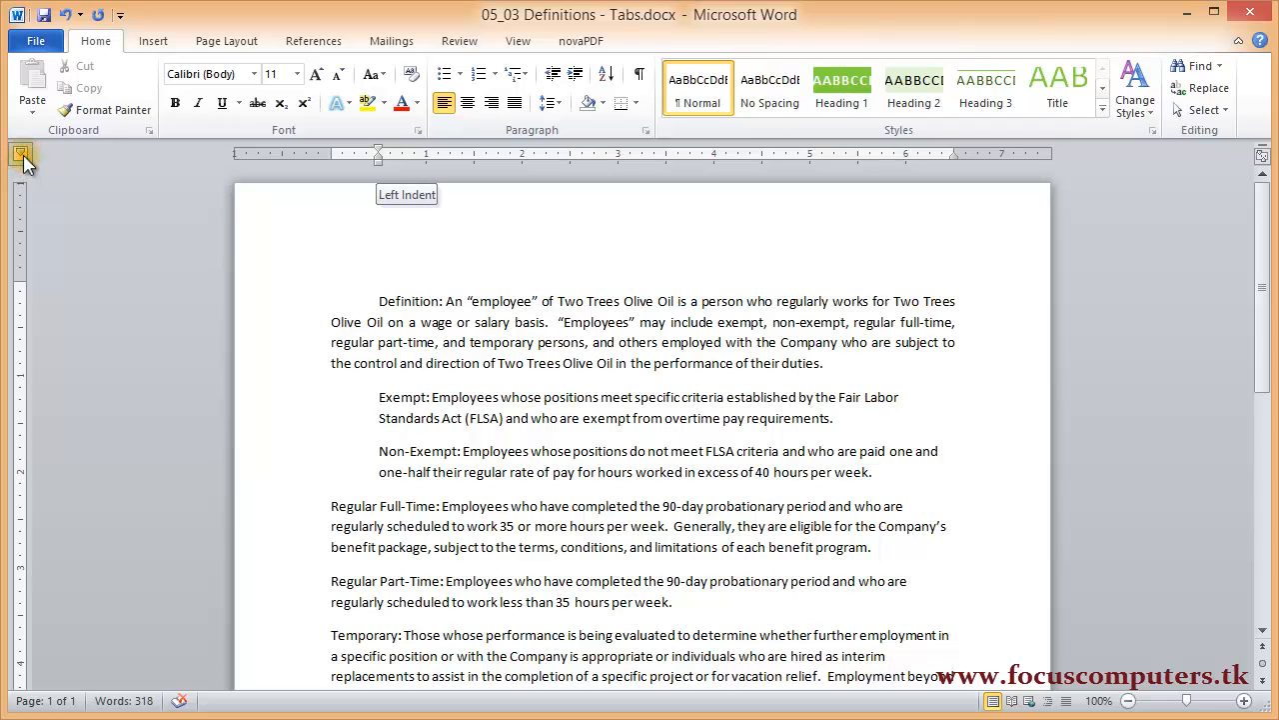
{"action": "left_click", "coordinate": [21, 158]}
{"action": "left_click", "coordinate": [21, 158]}
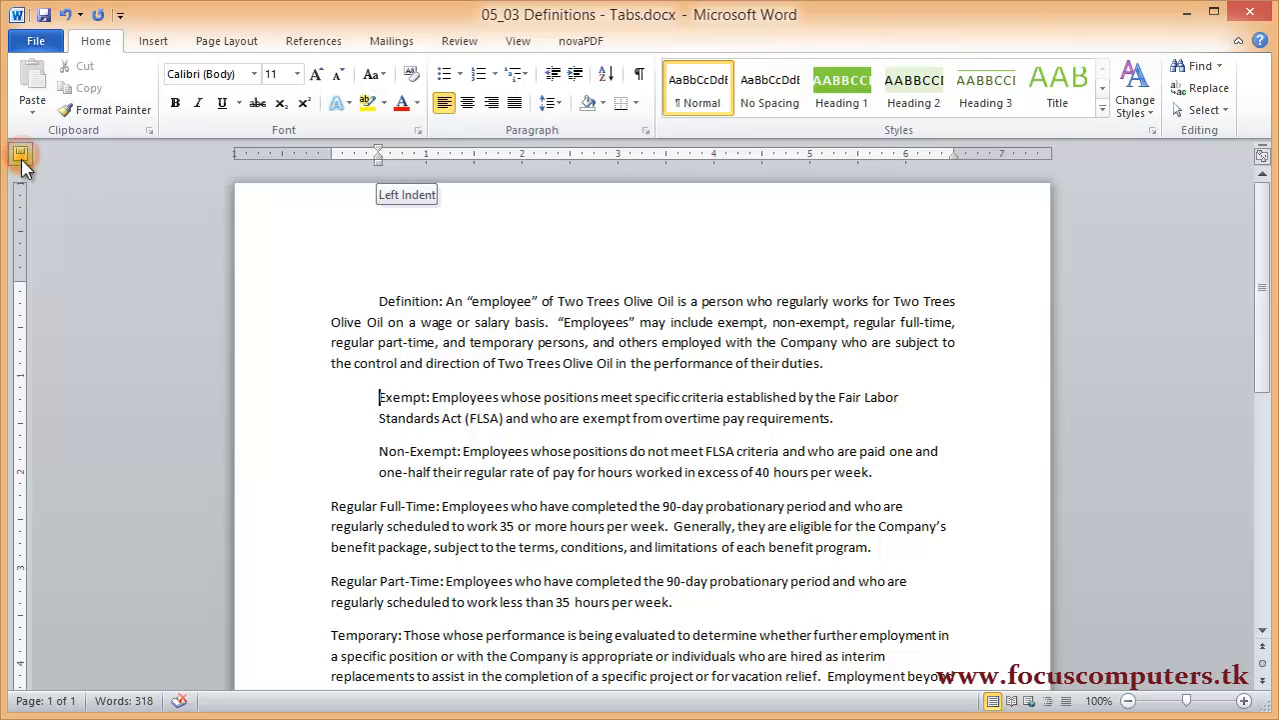
{"action": "left_click", "coordinate": [21, 158]}
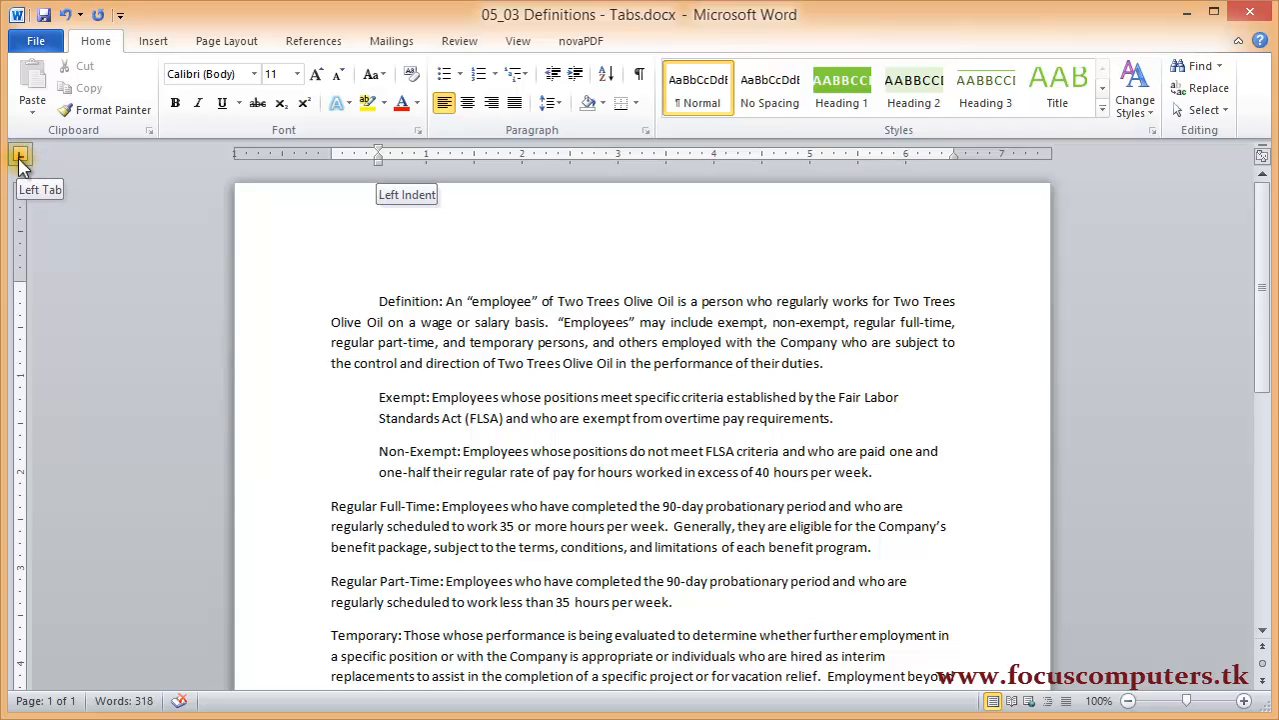
Step: Undo the recent alignment and indent changes to the Definition paragraph, back to its unindented, left-aligned form
{"action": "left_click", "coordinate": [381, 300]}
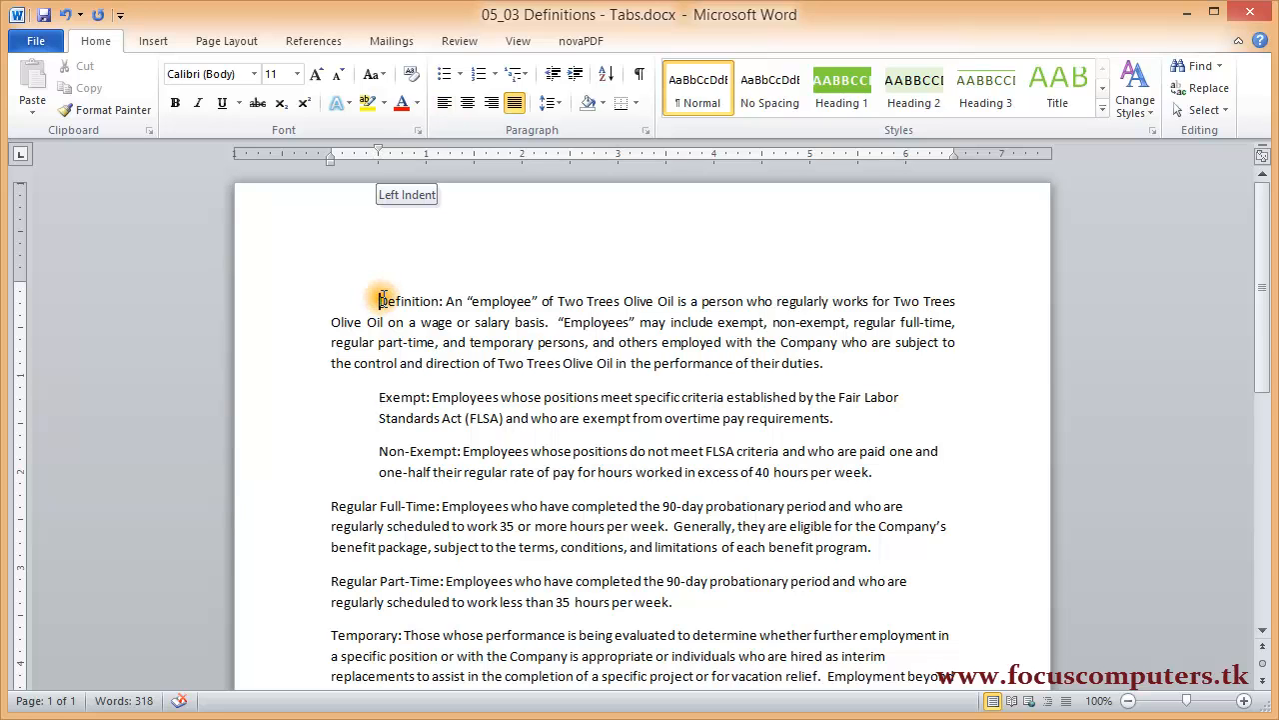
{"action": "triple_click", "coordinate": [381, 300]}
{"action": "key", "text": "ctrl+l"}
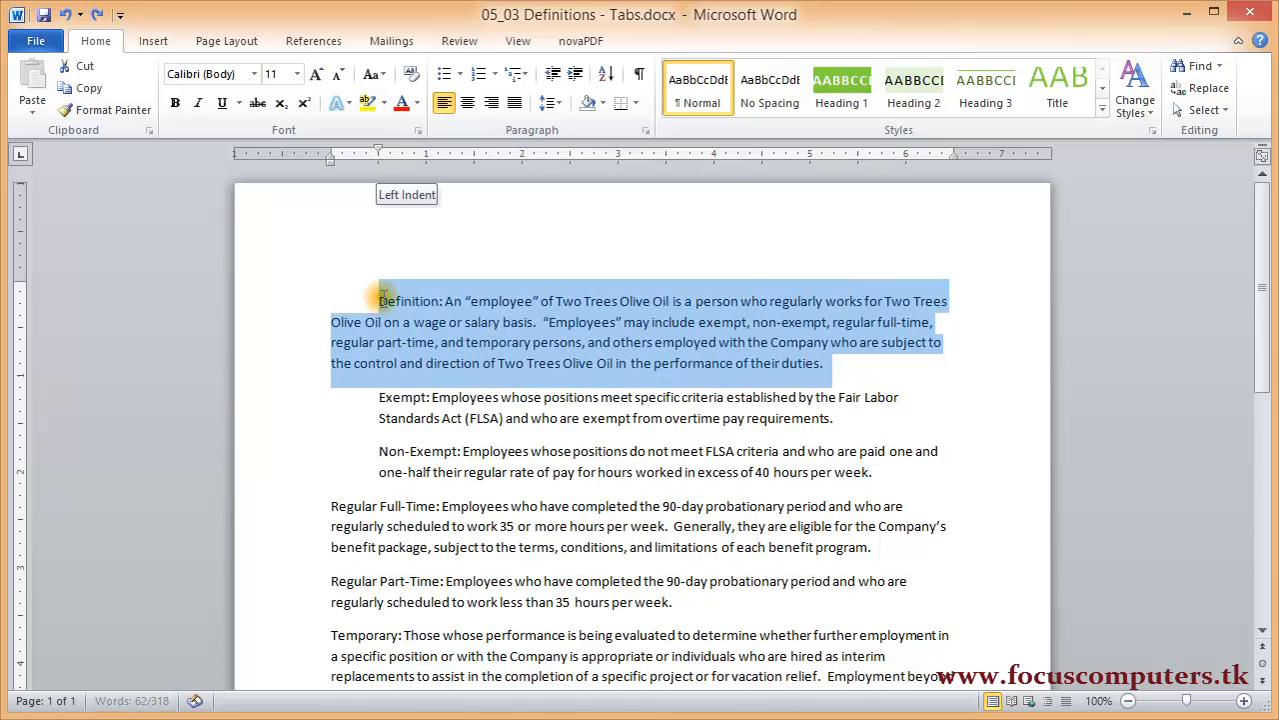
{"action": "key", "text": "ctrl+z"}
{"action": "key", "text": "ctrl+z"}
{"action": "key", "text": "ctrl+z"}
{"action": "key", "text": "ctrl+z"}
{"action": "key", "text": "ctrl+z"}
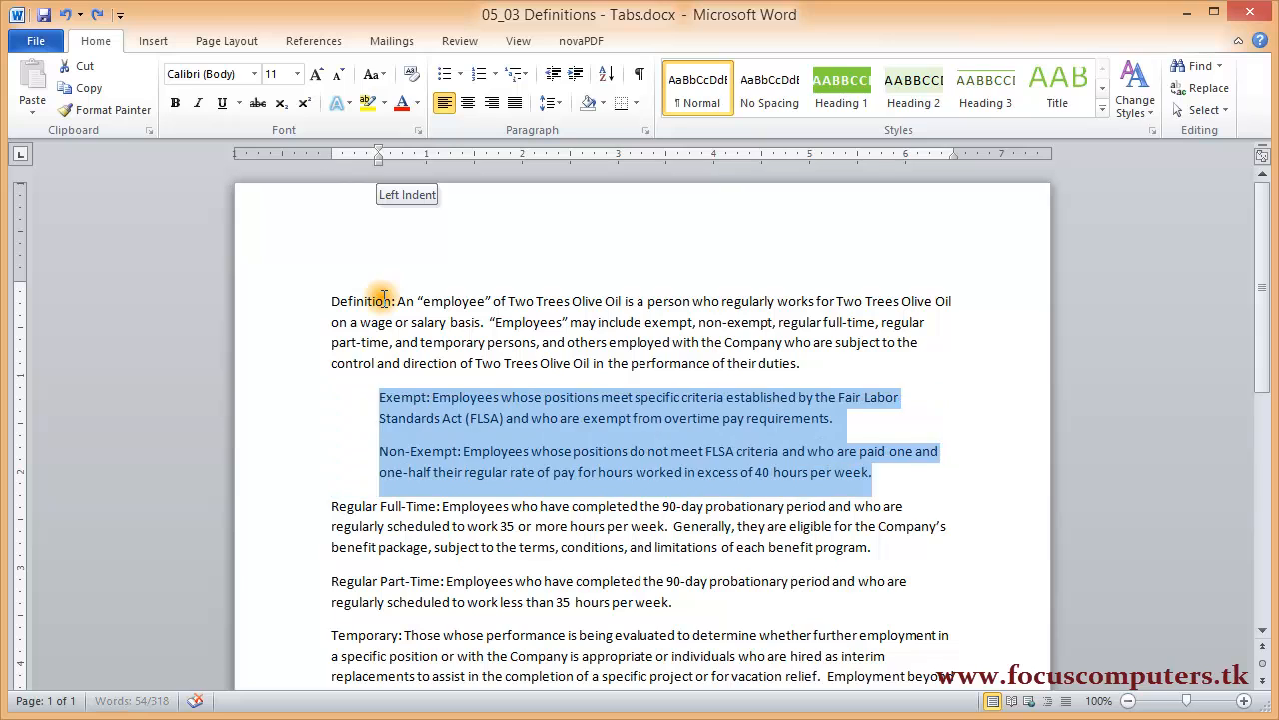
{"action": "key", "text": "ctrl+z"}
{"action": "key", "text": "ctrl+z"}
Step: Try a left tab stop at 0.25 inch on the Definition paragraph, step its indent in two levels and back, and remove the tab stop
{"action": "left_click", "coordinate": [331, 301]}
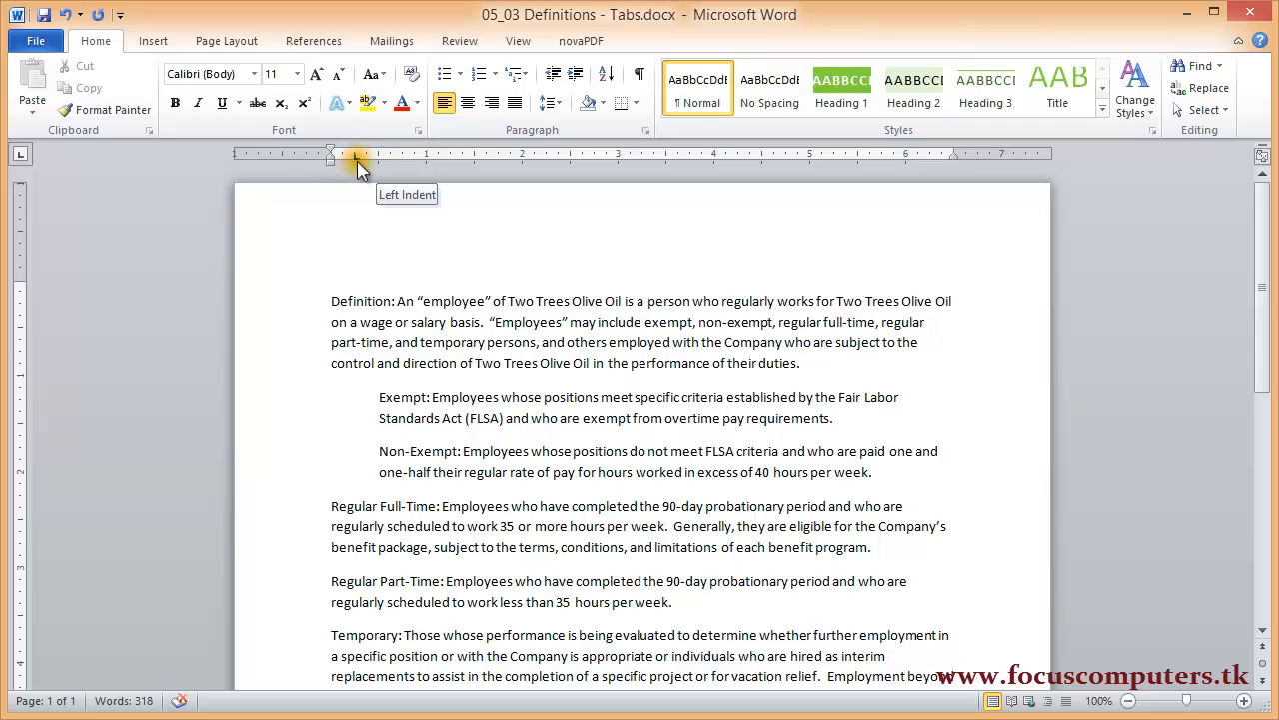
{"action": "key", "text": "ctrl+shift+Down"}
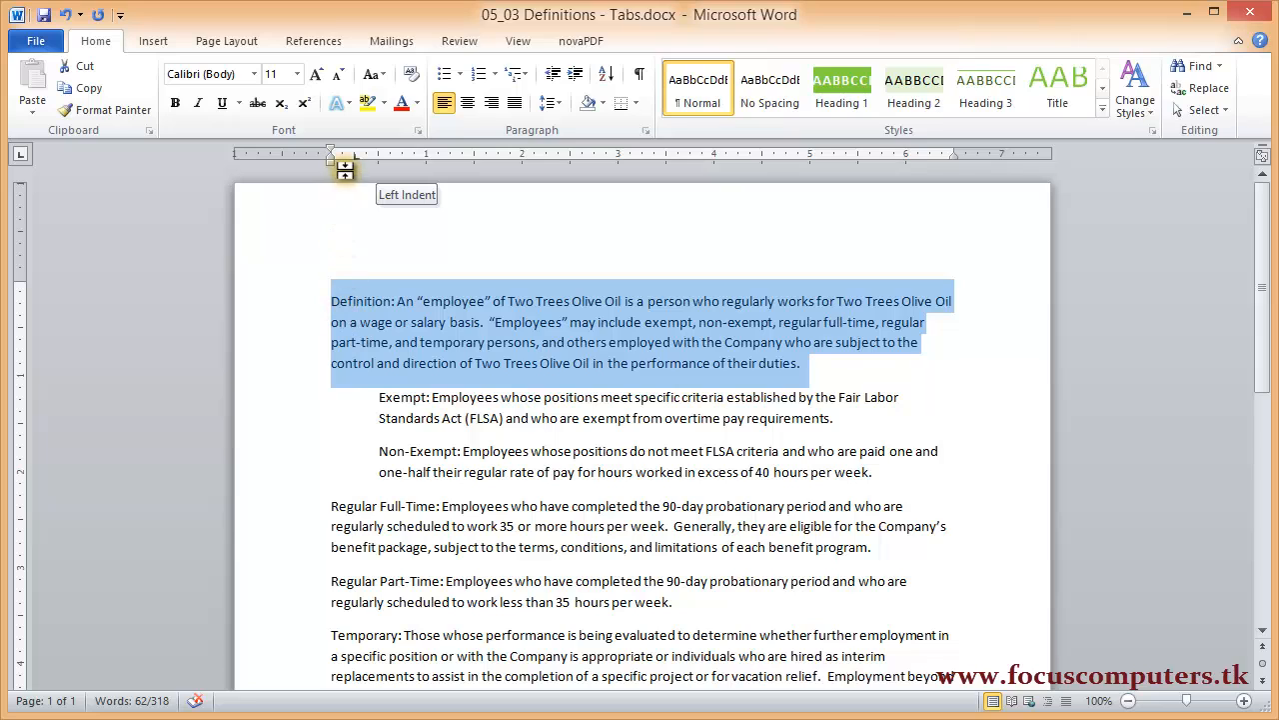
{"action": "left_click", "coordinate": [574, 84]}
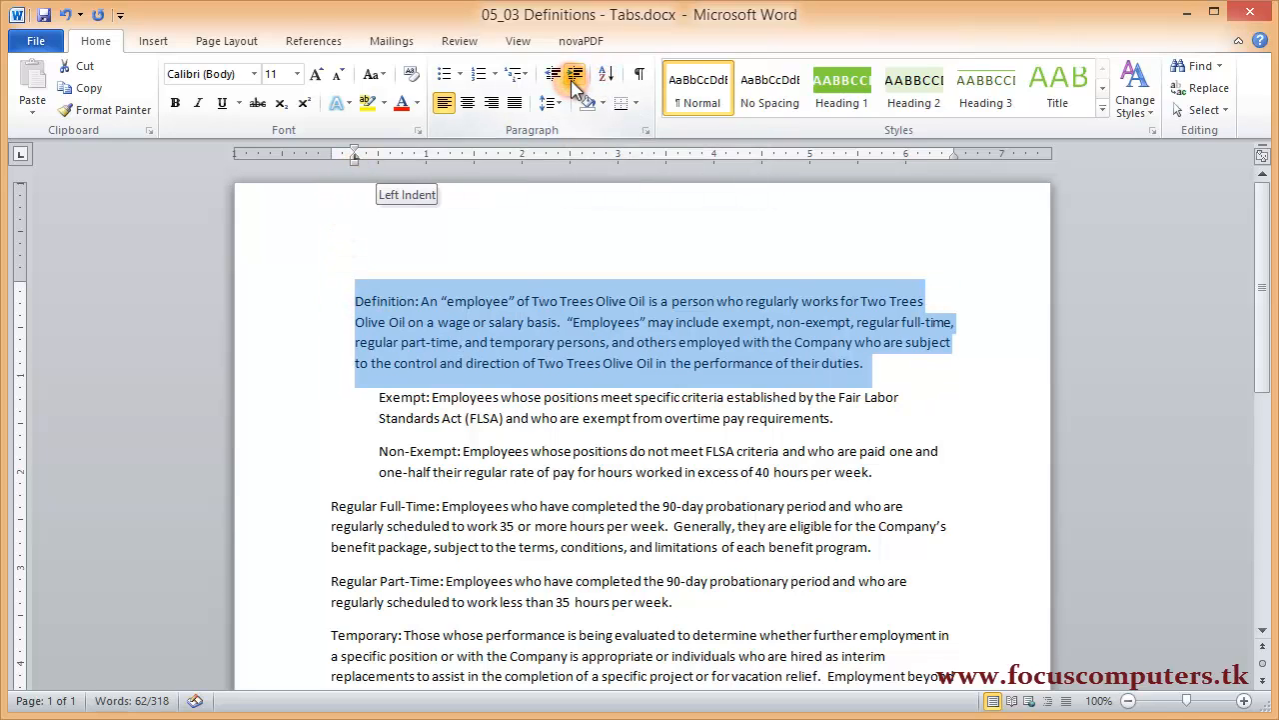
{"action": "left_click", "coordinate": [575, 85]}
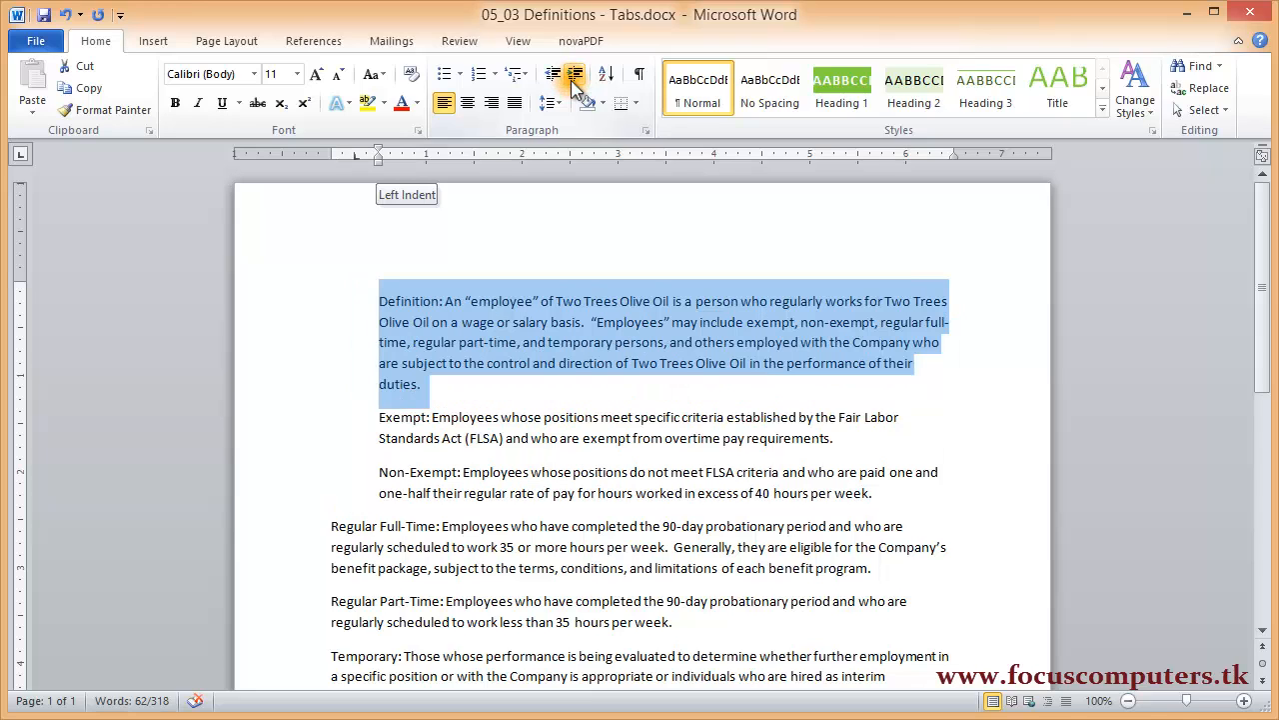
{"action": "left_click", "coordinate": [557, 80]}
{"action": "left_click", "coordinate": [560, 81]}
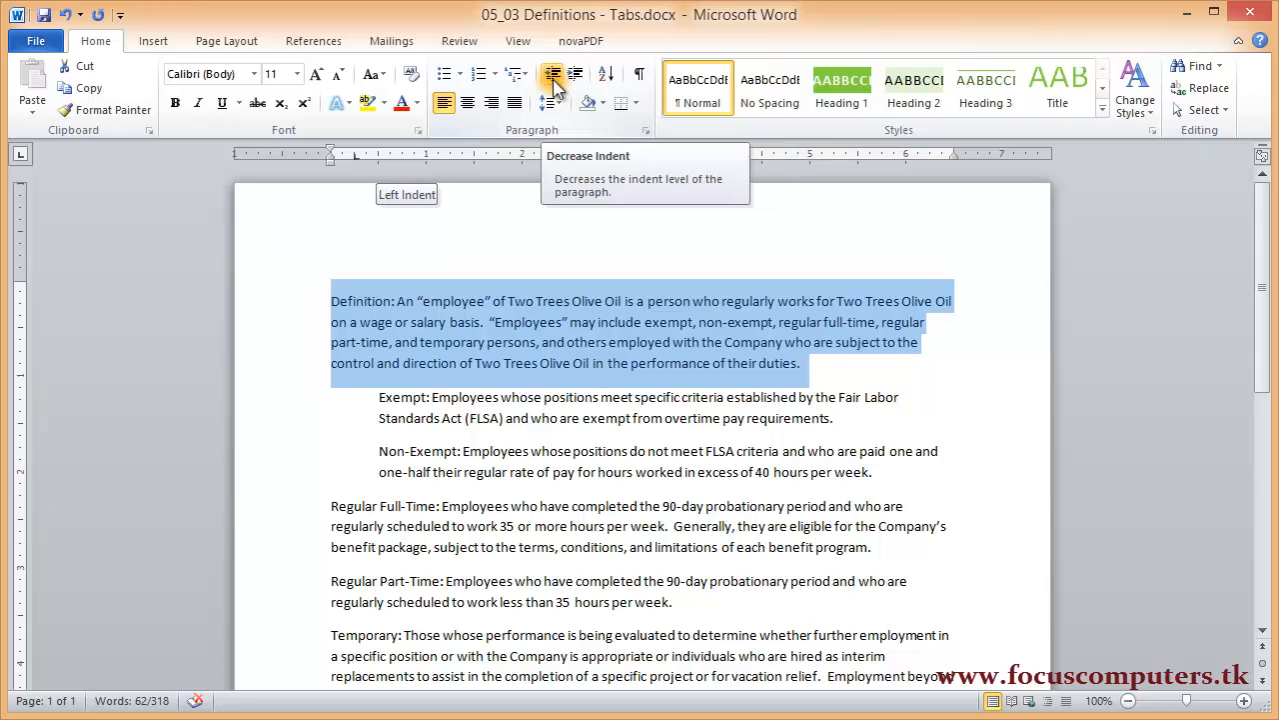
{"action": "left_click", "coordinate": [348, 222]}
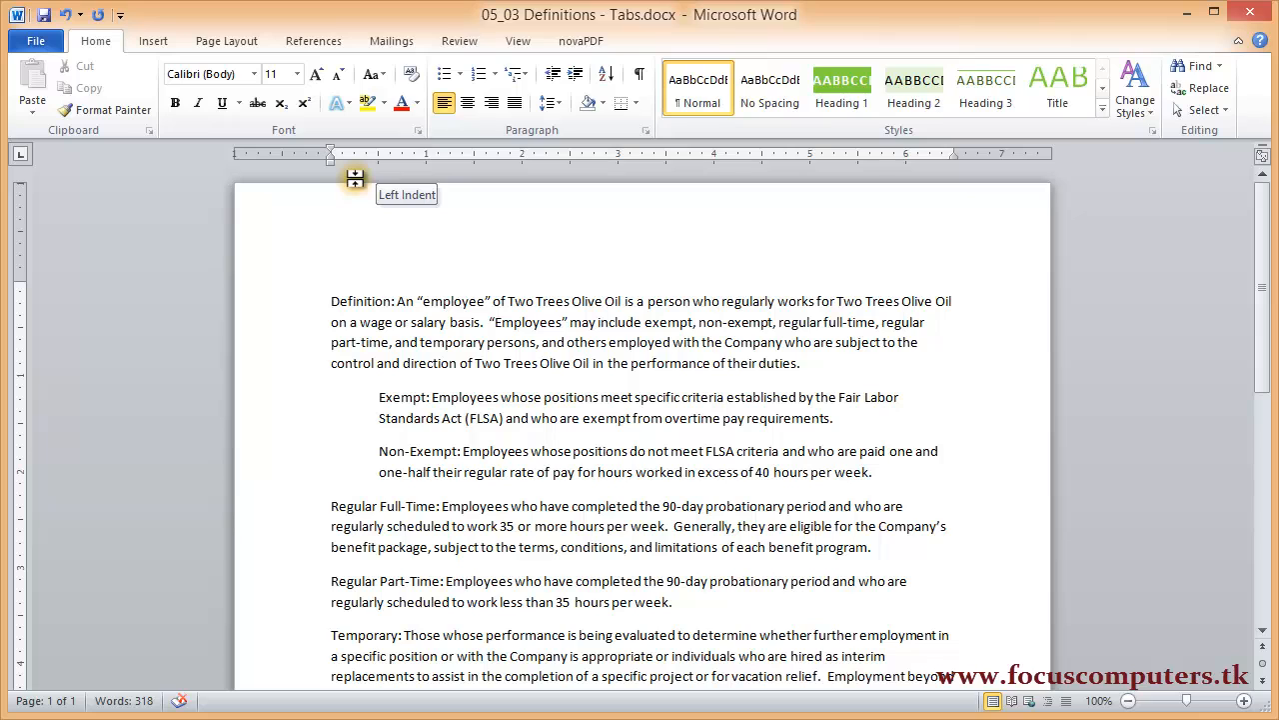
Step: Try increasing the Definition paragraph's indent by one default level, and decrease it back to the margin
{"action": "left_click", "coordinate": [578, 73]}
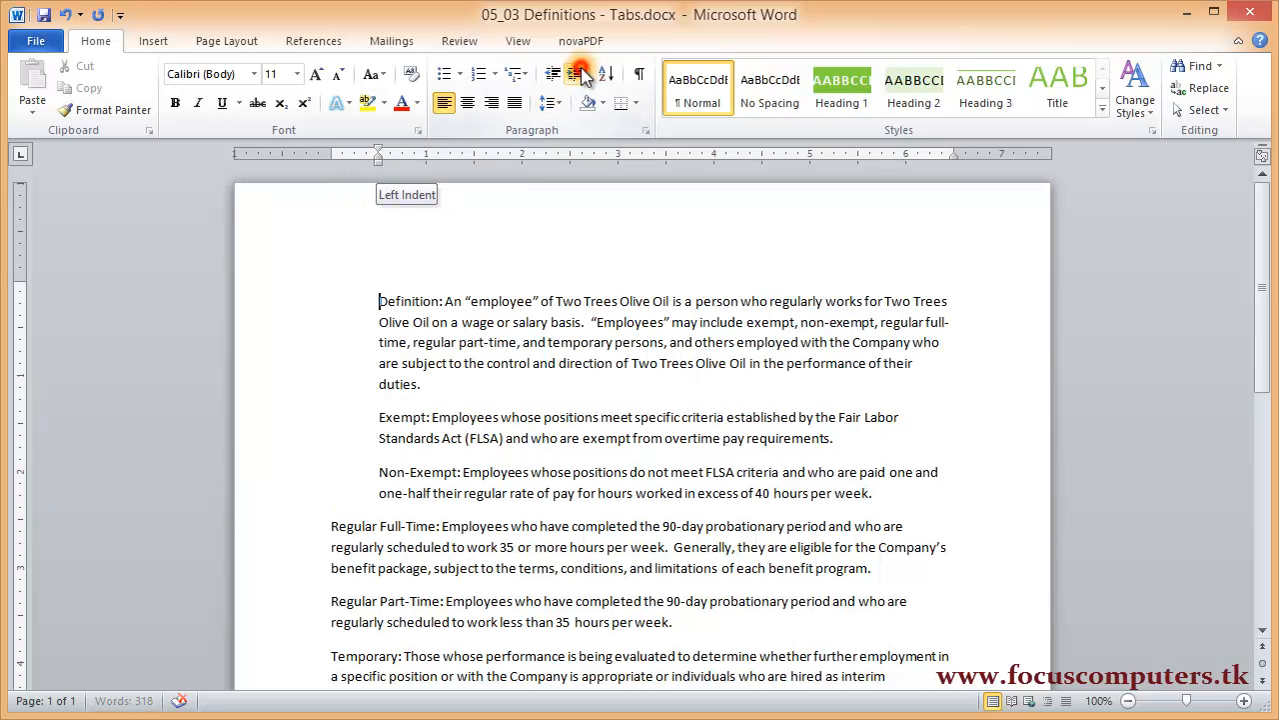
{"action": "left_click", "coordinate": [553, 75]}
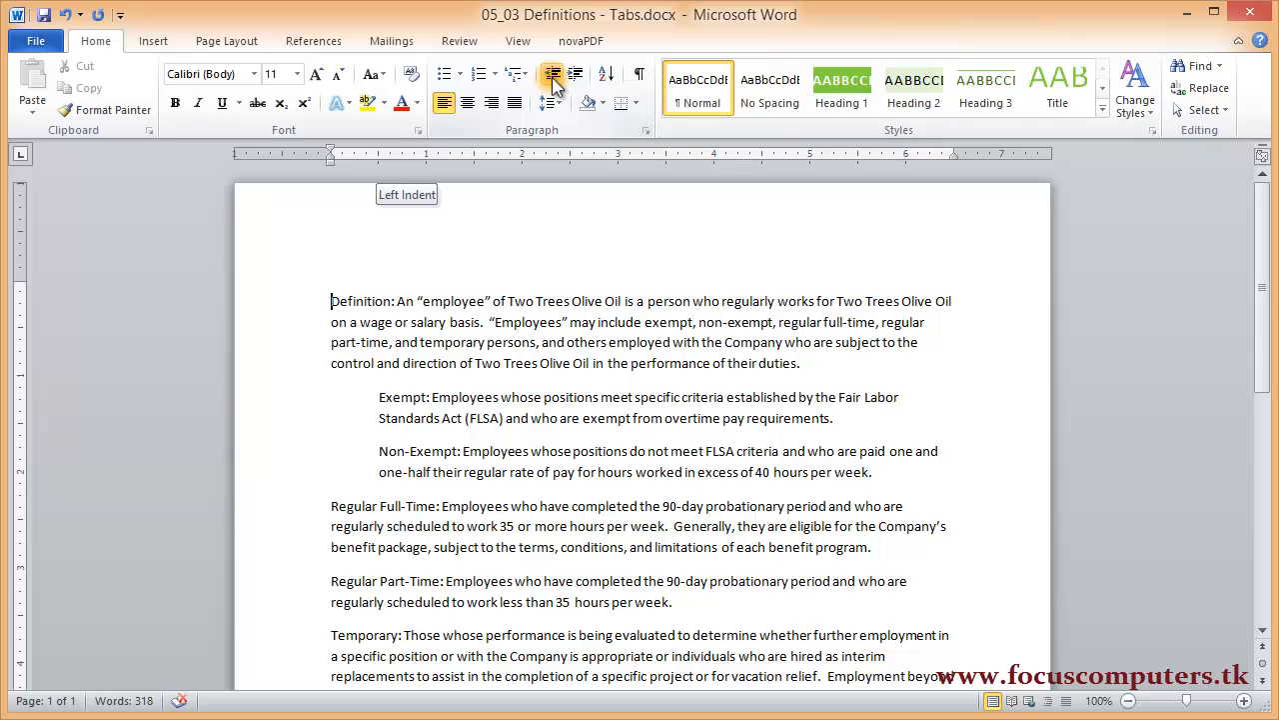
{"action": "left_click", "coordinate": [553, 252]}
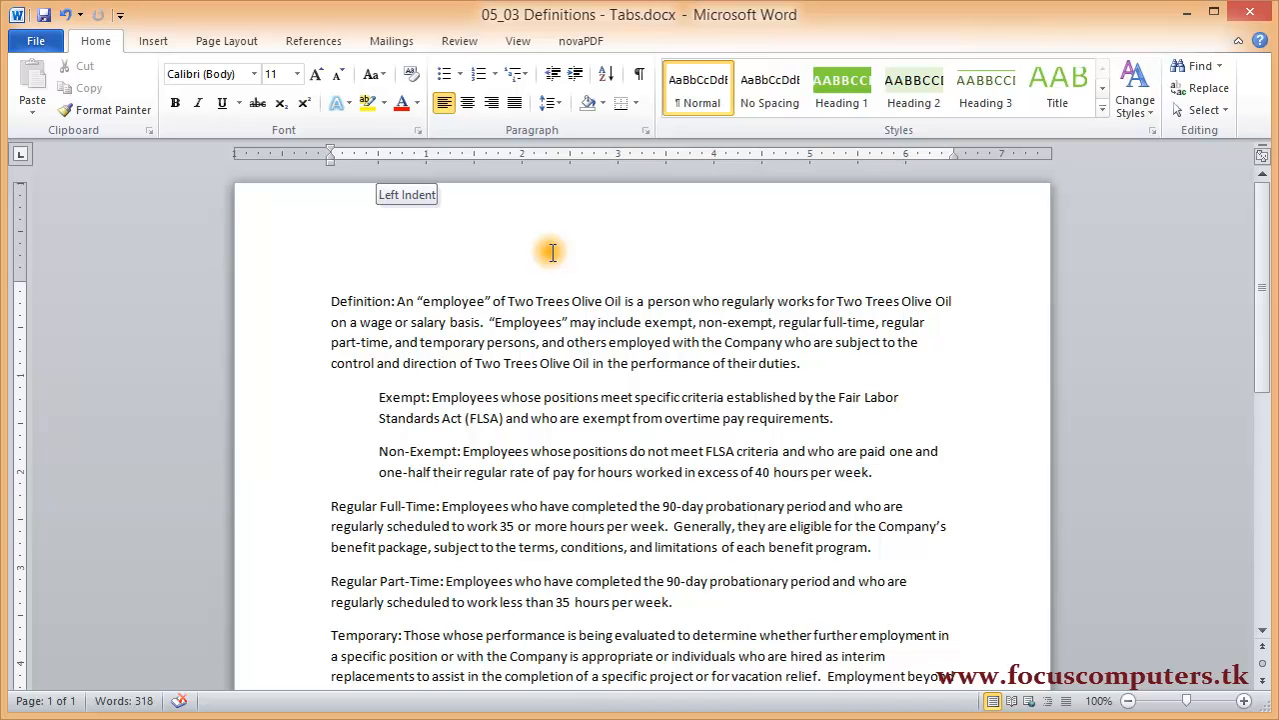
{"action": "key", "text": "ctrl+z"}
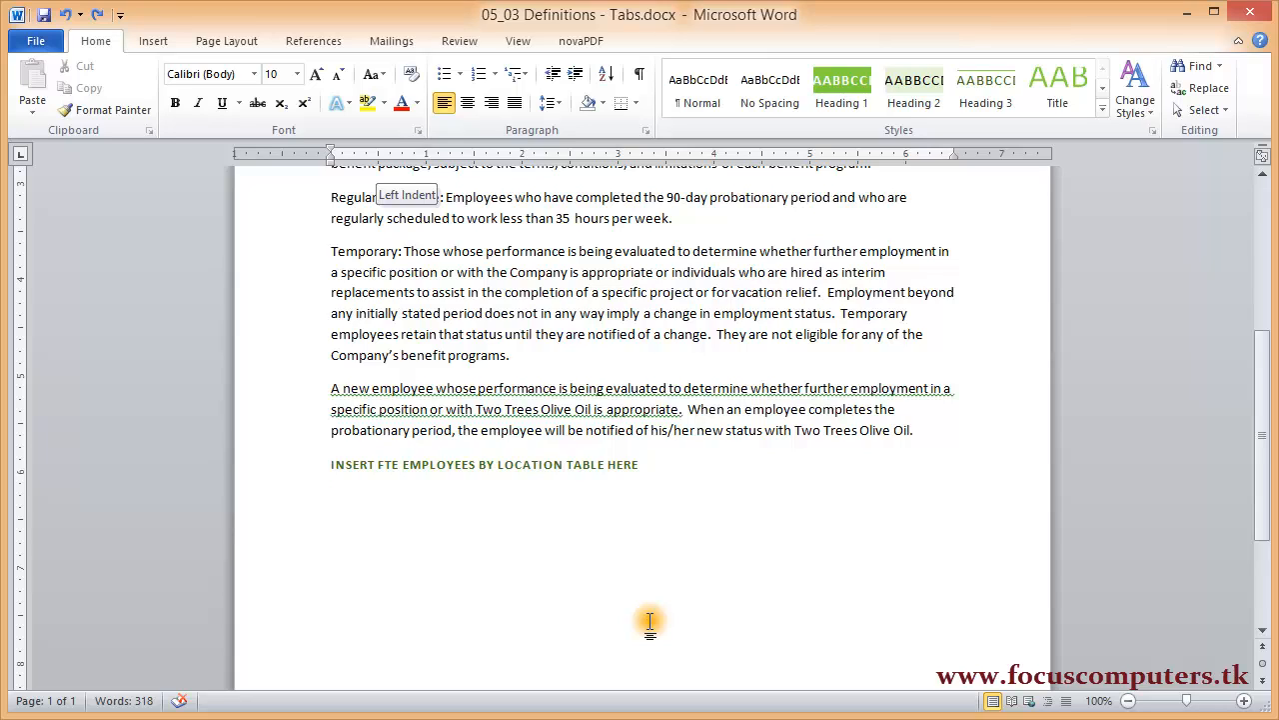
Step: Add a tab-separated header line with City, State and Employees below the INSERT FTE EMPLOYEES BY LOCATION TABLE HERE heading
{"action": "key", "text": "Return"}
{"action": "type", "text": "City"}
{"action": "key", "text": "Tab"}
{"action": "type", "text": "St"}
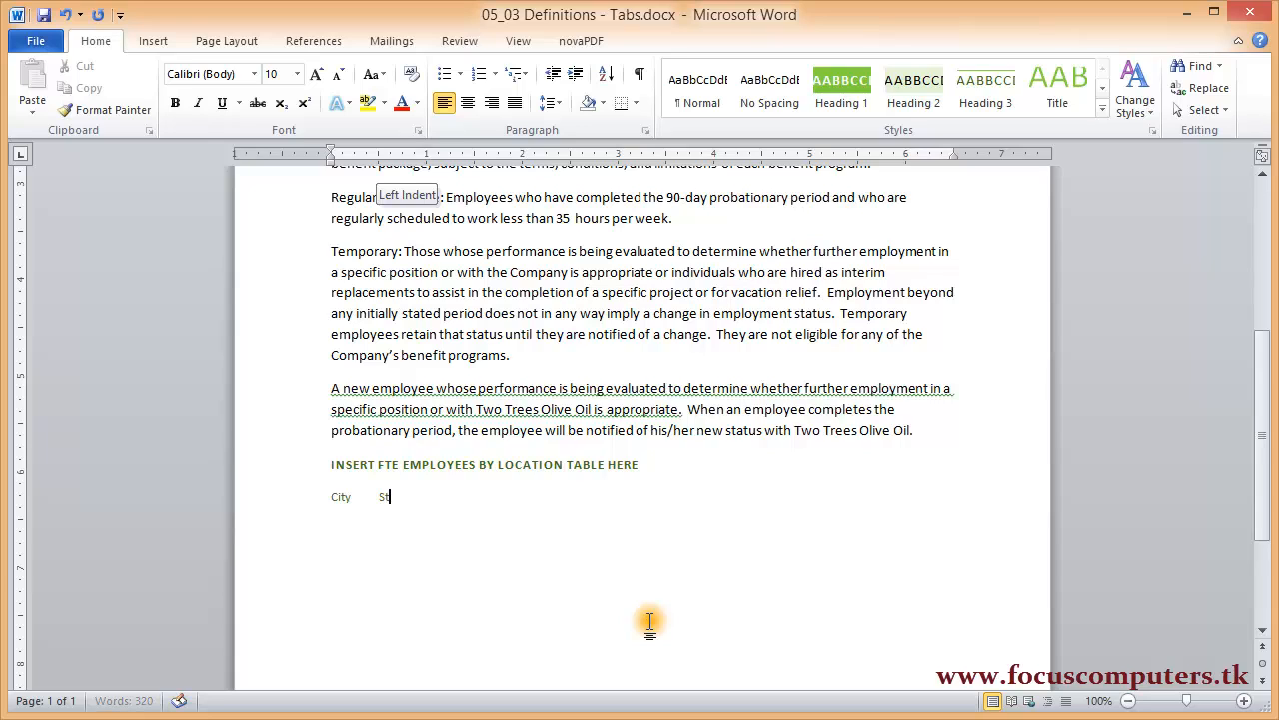
{"action": "type", "text": "ate"}
{"action": "key", "text": "Tab"}
{"action": "type", "text": "Employees"}
{"action": "key", "text": "Tab"}
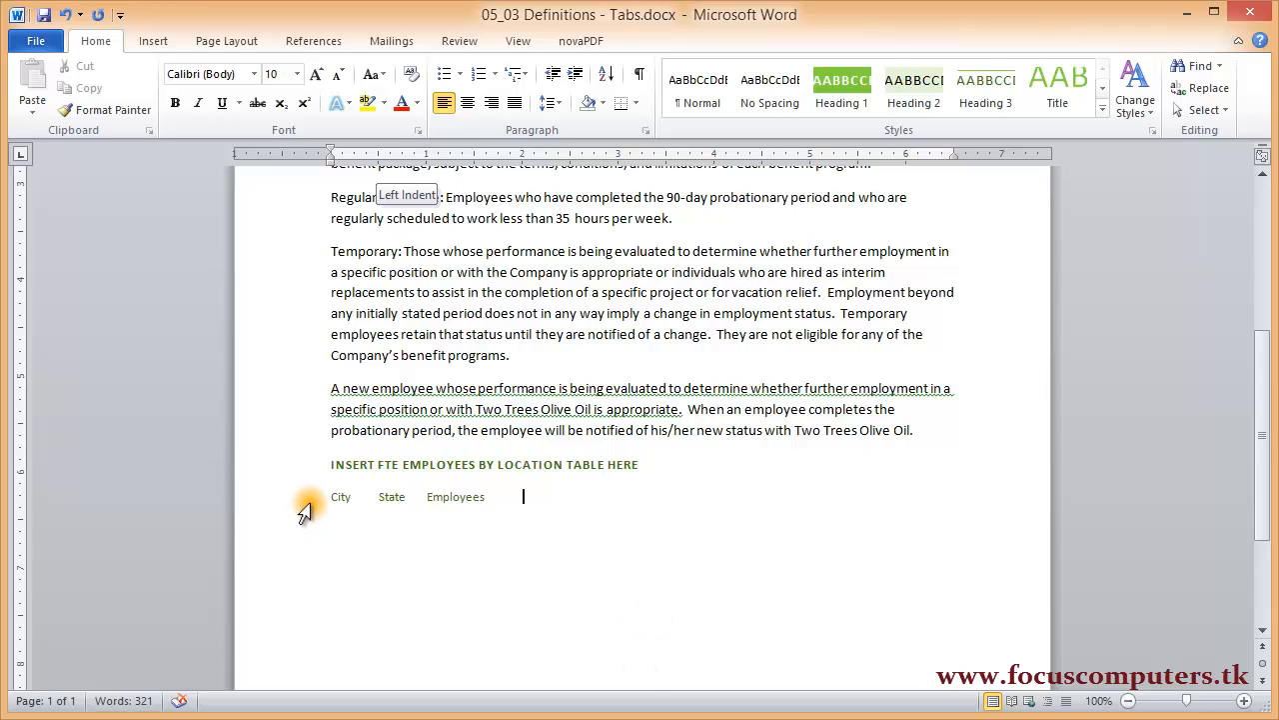
Step: Set left tab stops at 1.5 and 3.25 inches for the City, State, Employees header line
{"action": "left_click", "coordinate": [330, 497]}
{"action": "left_click_drag", "start_coordinate": [330, 497], "coordinate": [482, 497]}
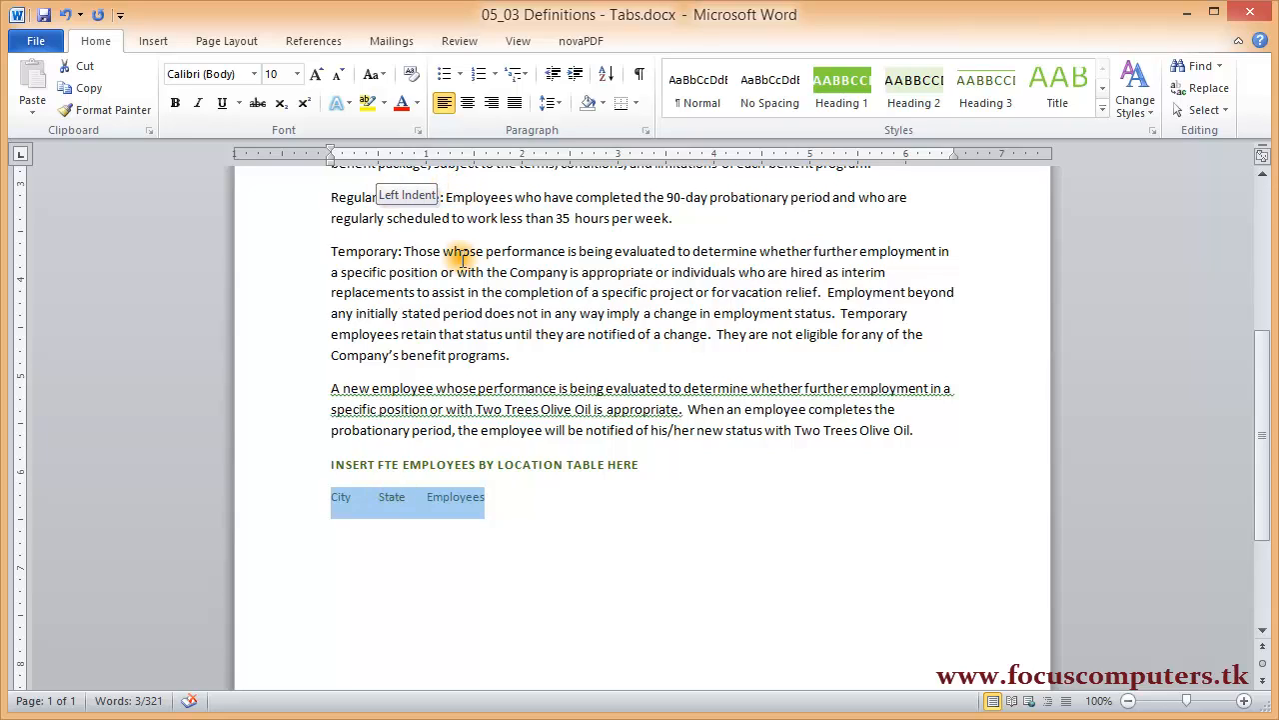
{"action": "left_click", "coordinate": [473, 155]}
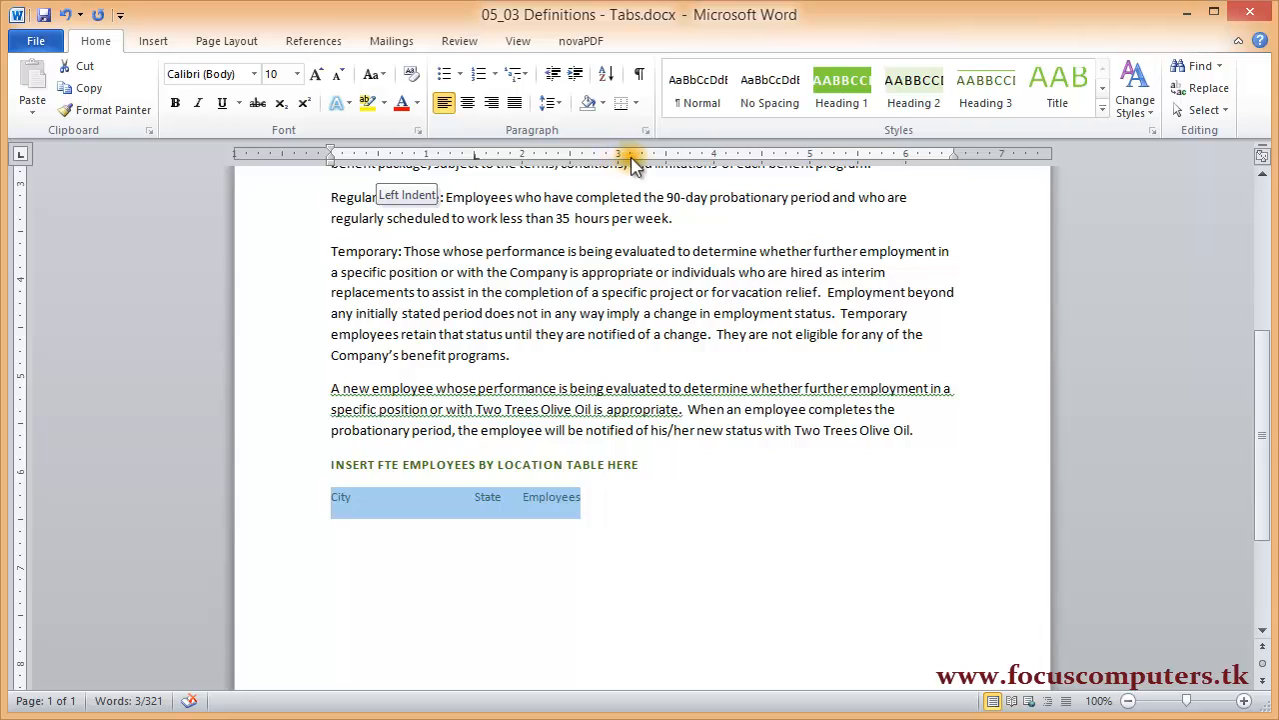
{"action": "left_click", "coordinate": [641, 155]}
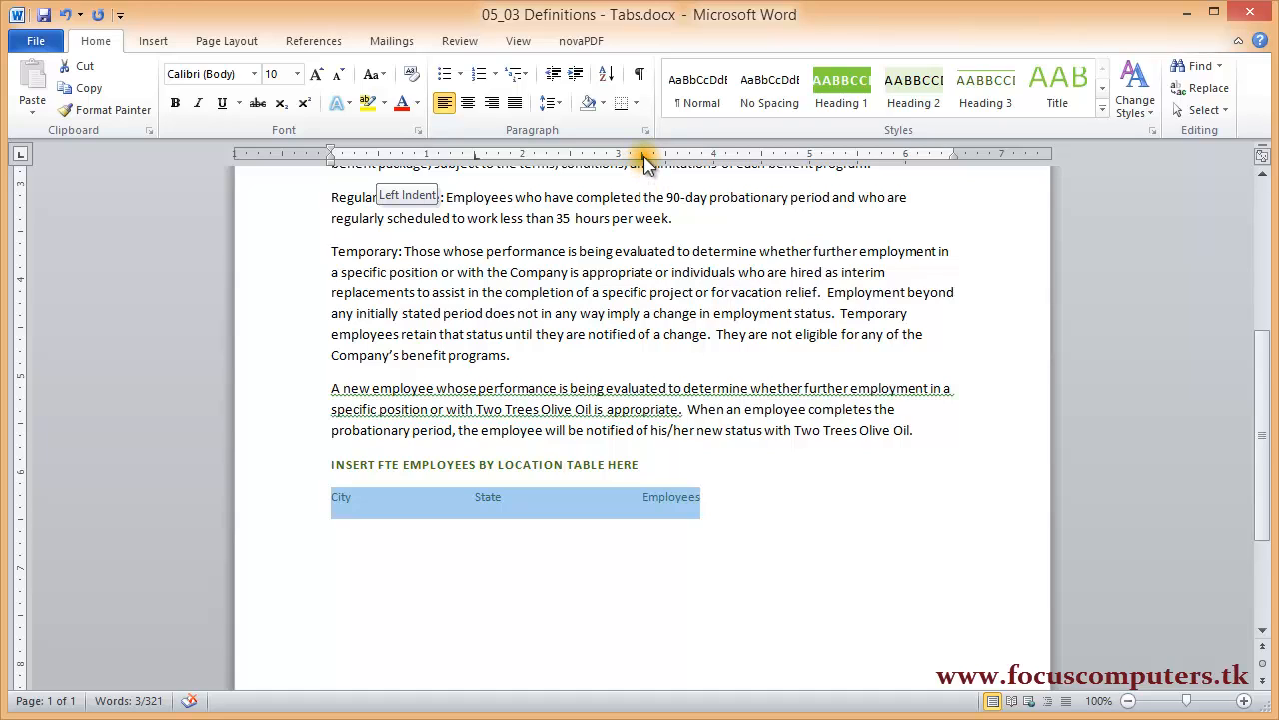
Step: Change the header line's 3.25-inch tab stop to right alignment with no leader
{"action": "double_click", "coordinate": [644, 156]}
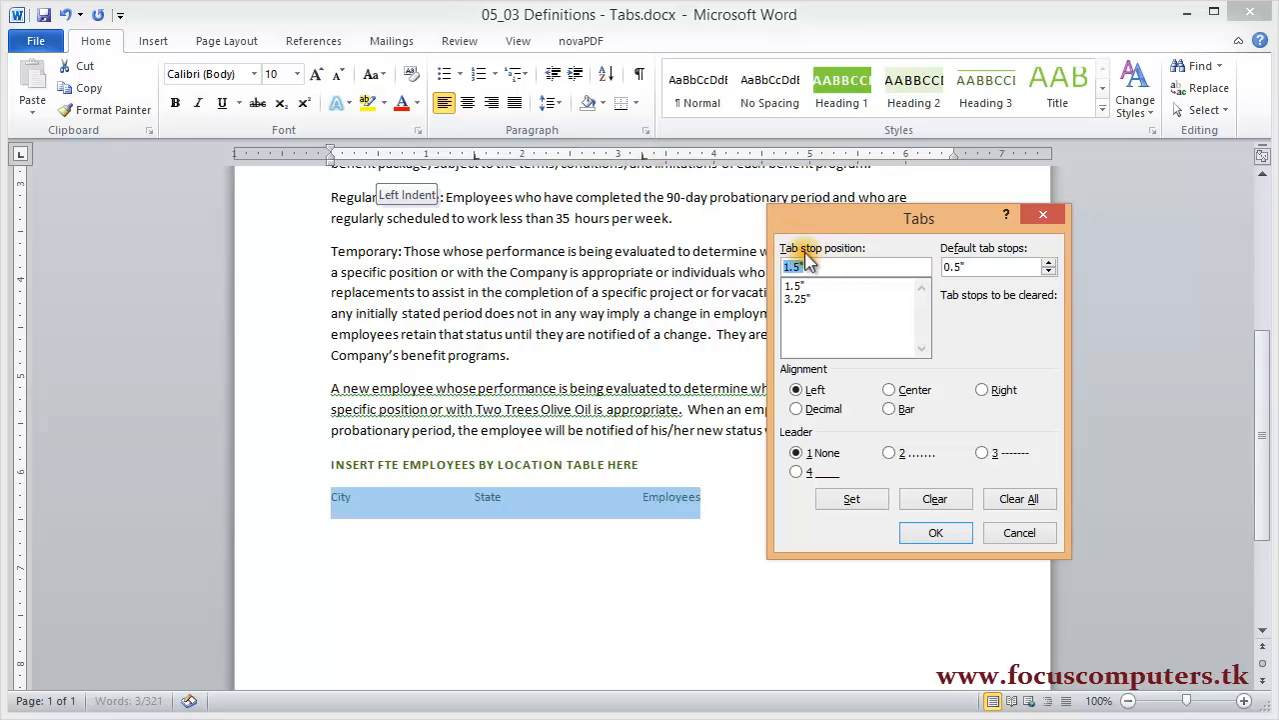
{"action": "left_click", "coordinate": [806, 287]}
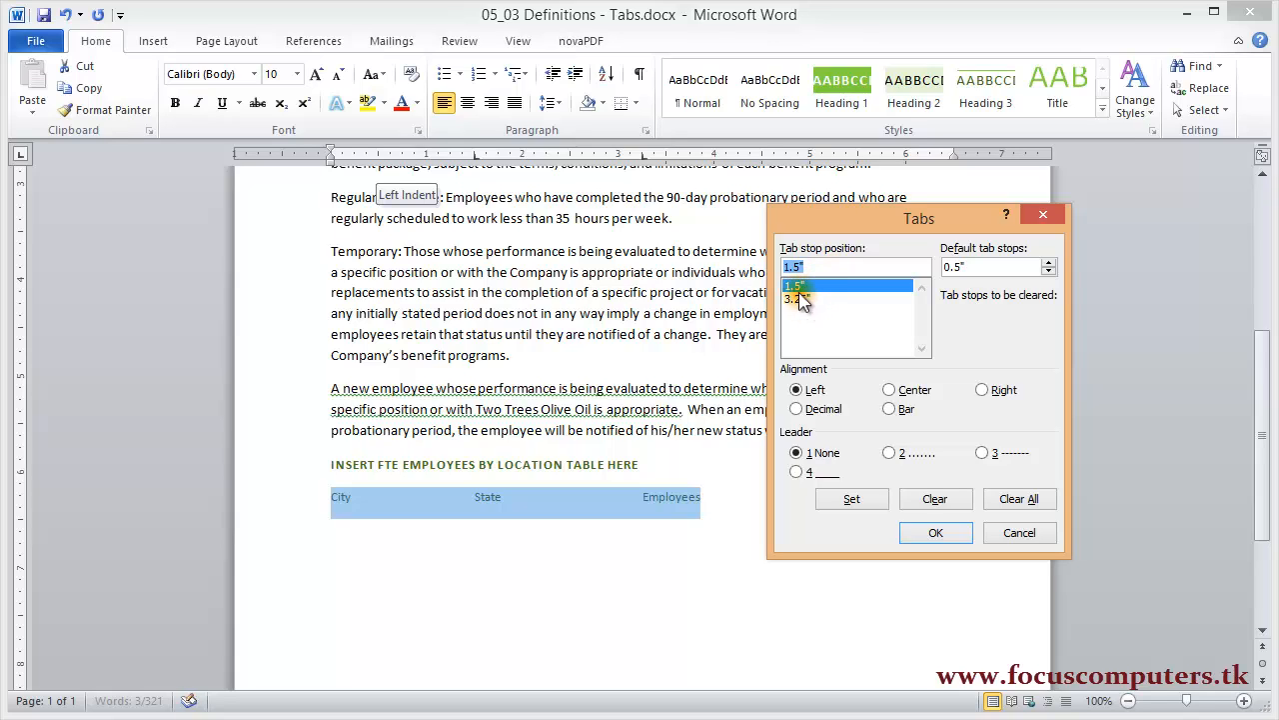
{"action": "left_click", "coordinate": [804, 300]}
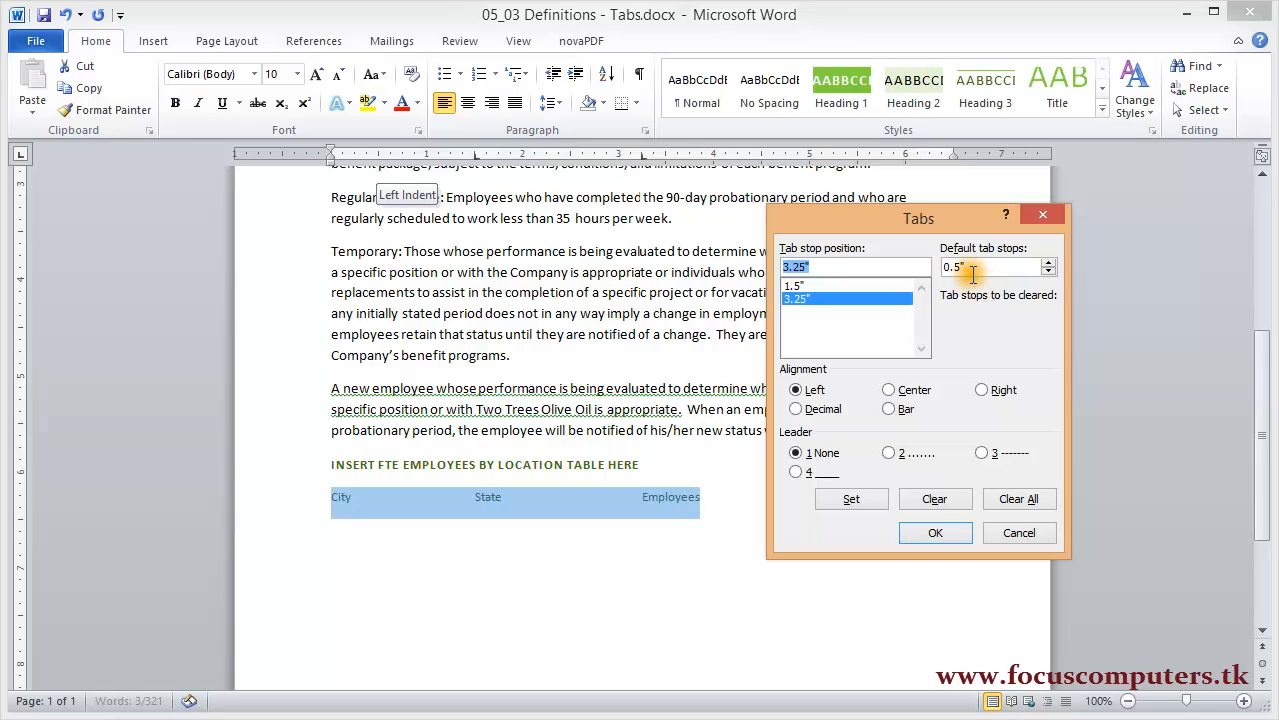
{"action": "left_click", "coordinate": [800, 287]}
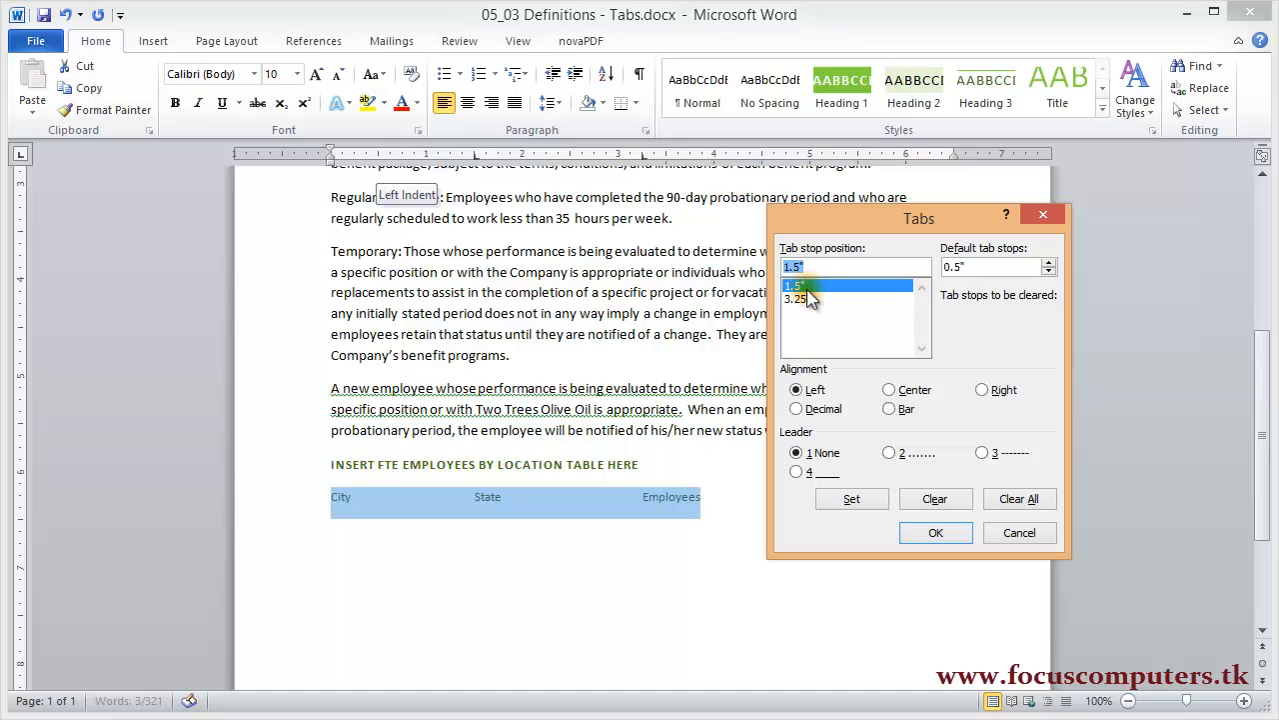
{"action": "left_click", "coordinate": [808, 298]}
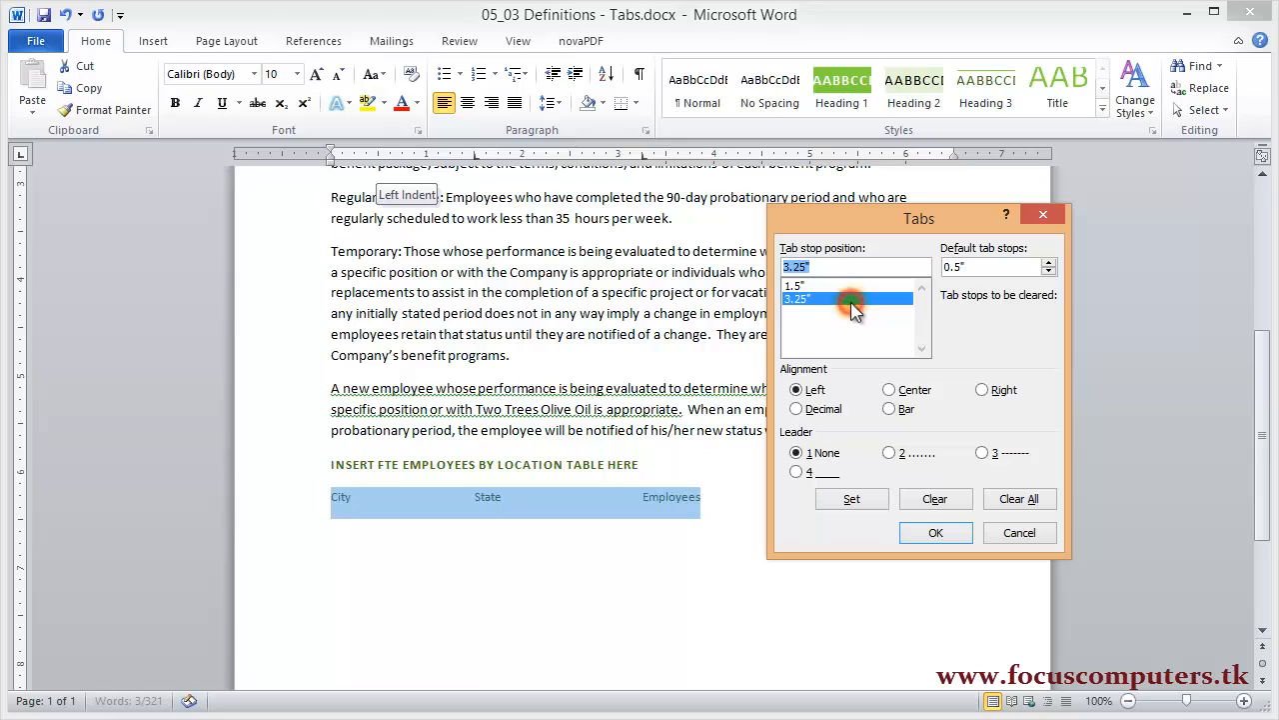
{"action": "left_click", "coordinate": [981, 391]}
{"action": "left_click", "coordinate": [851, 499]}
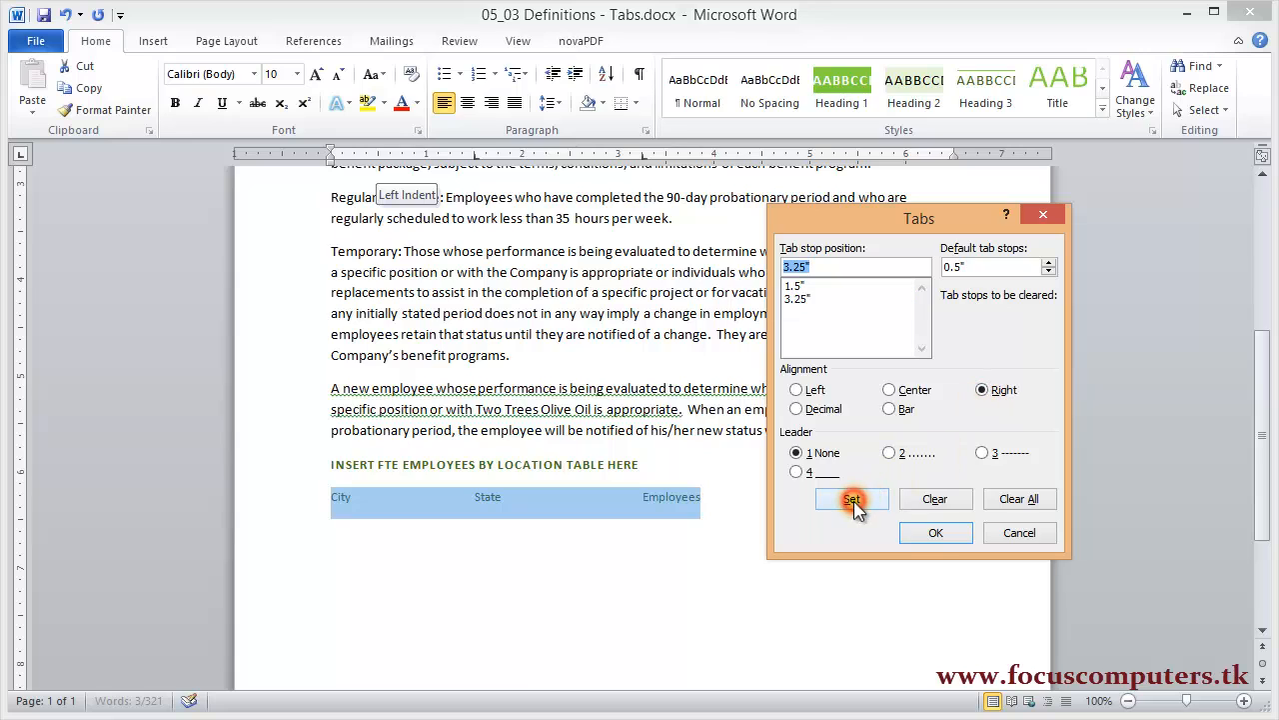
{"action": "left_click", "coordinate": [932, 532]}
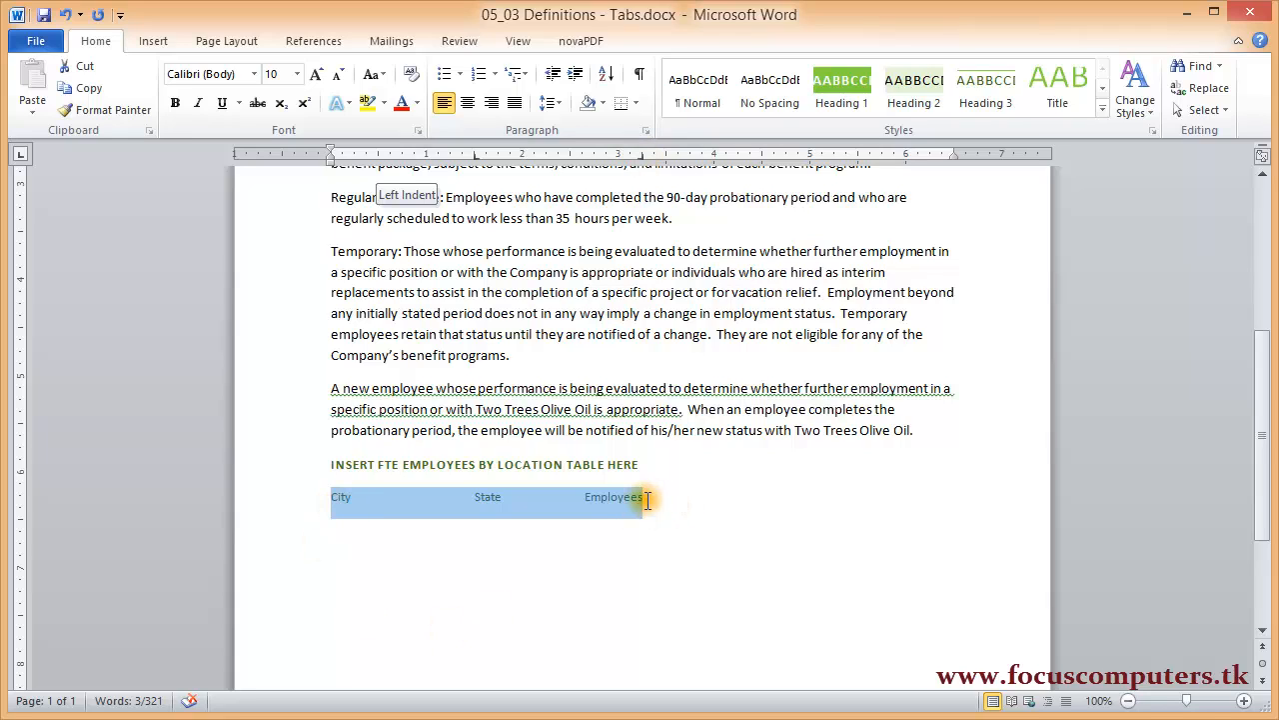
Step: Enter the first tabbed data row below the header with Kallakurichi, TN and 150
{"action": "key", "text": "Right"}
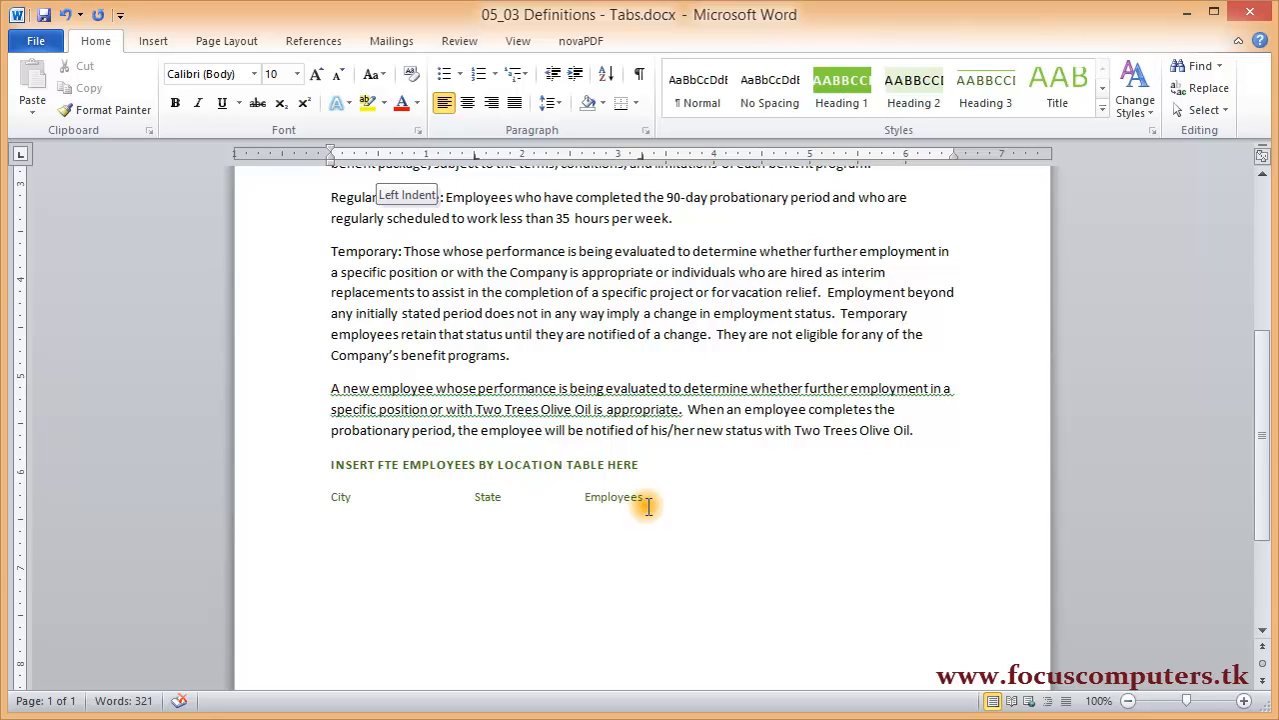
{"action": "type", "text": "Kallakurichi\tTN"}
{"action": "key", "text": "Tab"}
{"action": "type", "text": "150"}
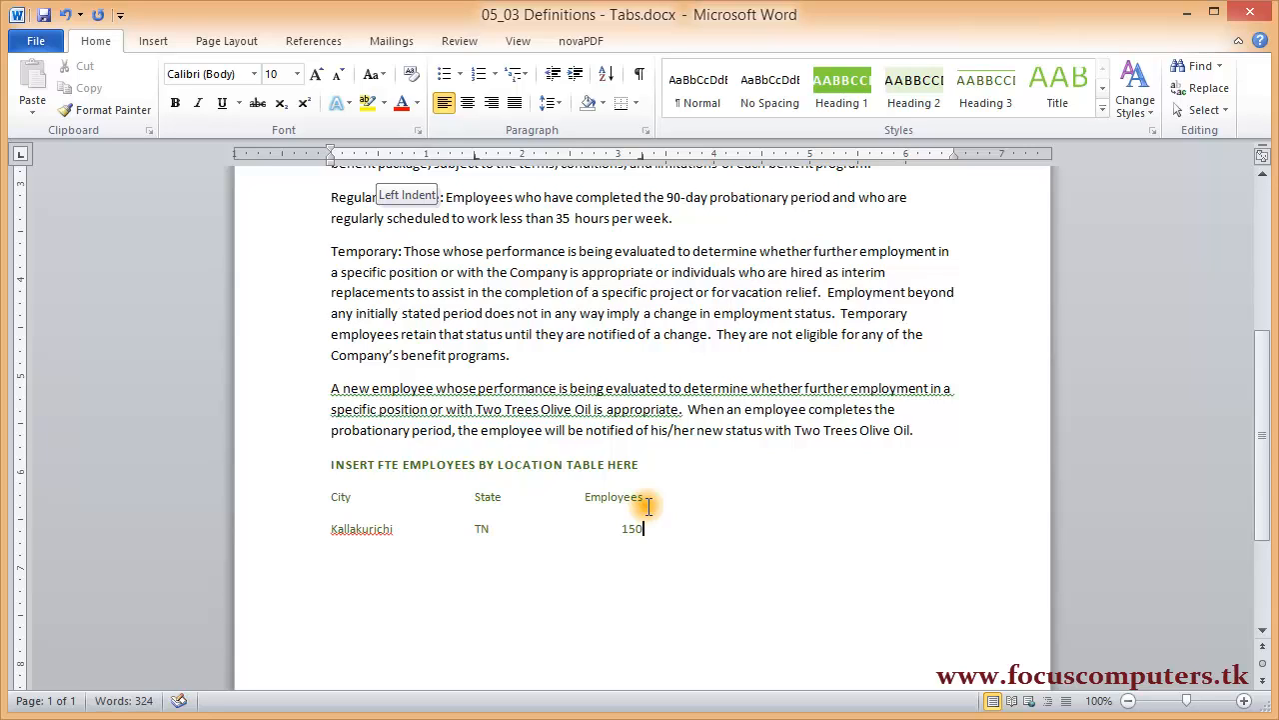
Step: Add a second tabbed row with Salem, TN and 100
{"action": "key", "text": "Return"}
{"action": "type", "text": "Salem"}
{"action": "key", "text": "Tab"}
{"action": "type", "text": "Tn"}
{"action": "key", "text": "BackSpace"}
{"action": "type", "text": "N"}
{"action": "key", "text": "Tab"}
{"action": "type", "text": "100"}
Step: Add a third tabbed row with Erode, TN and 25
{"action": "key", "text": "Return"}
{"action": "type", "text": "Erode"}
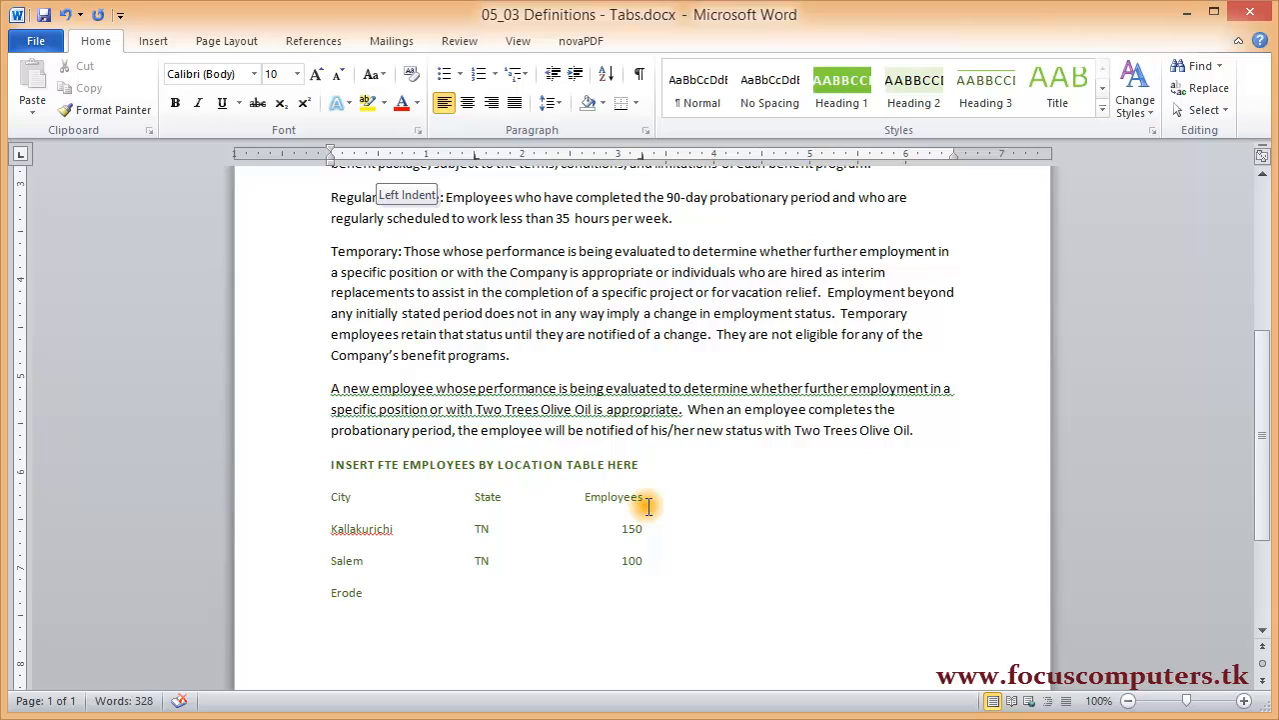
{"action": "key", "text": "Tab"}
{"action": "type", "text": "TN"}
{"action": "key", "text": "Tab"}
{"action": "type", "text": "25"}
Step: Add a fourth tabbed row with Hosur, TN and 55, and start a new line below it
{"action": "key", "text": "Return"}
{"action": "type", "text": "Hosur"}
{"action": "key", "text": "Tab"}
{"action": "type", "text": "TN"}
{"action": "key", "text": "Tab"}
{"action": "type", "text": "55"}
{"action": "key", "text": "Return"}
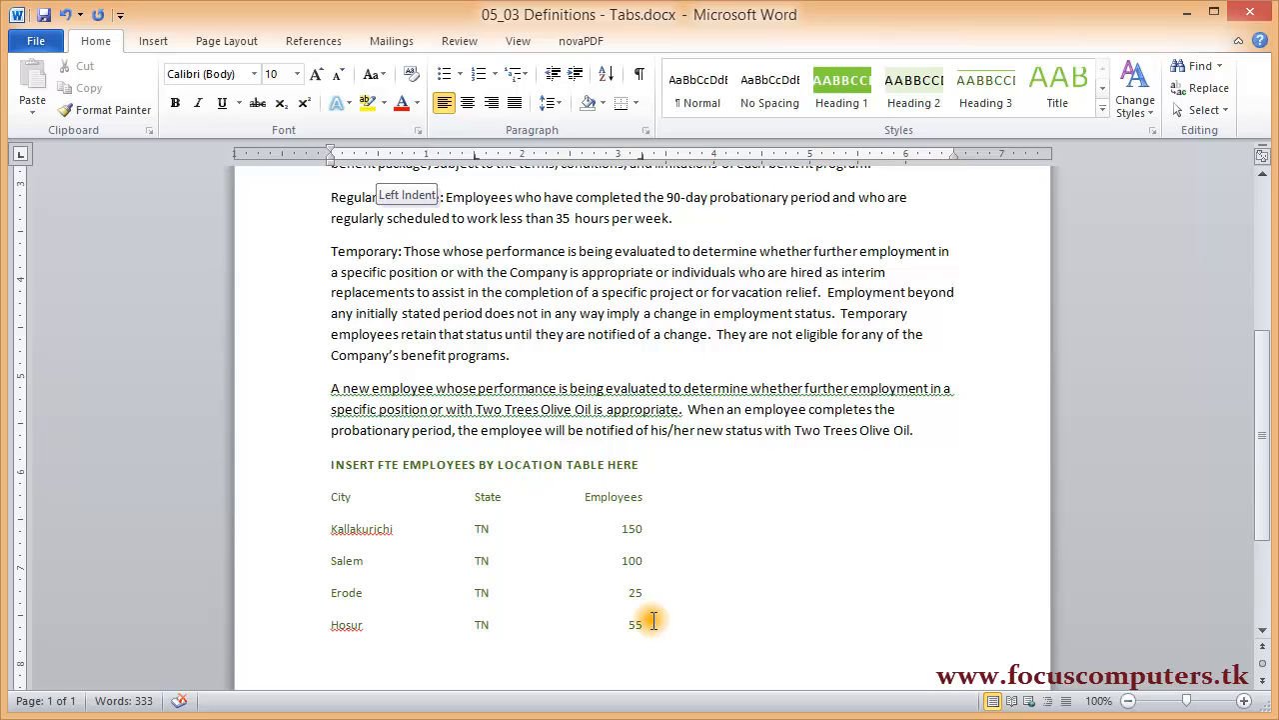
Step: Show the exact margin and text-width measurements on the ruler at the Definition paragraph's left indent
{"action": "scroll", "coordinate": [654, 620], "scroll_direction": "up", "scroll_amount": 7}
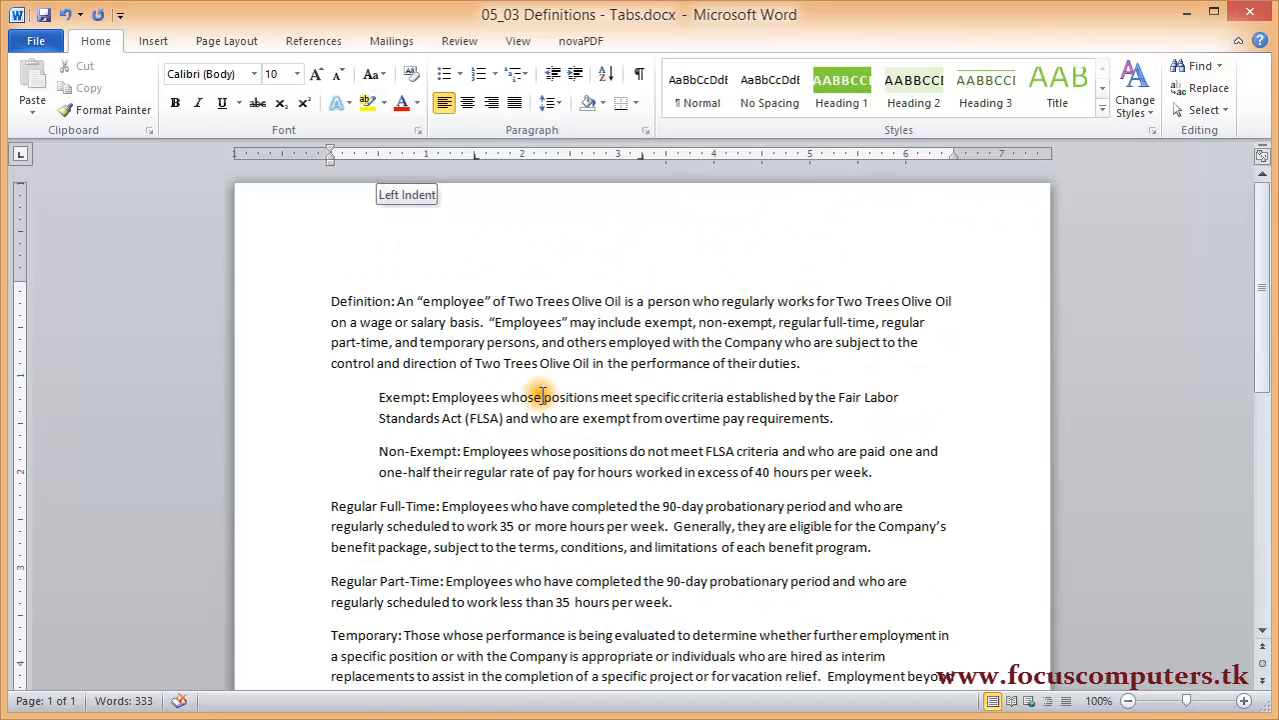
{"action": "left_click", "coordinate": [389, 207]}
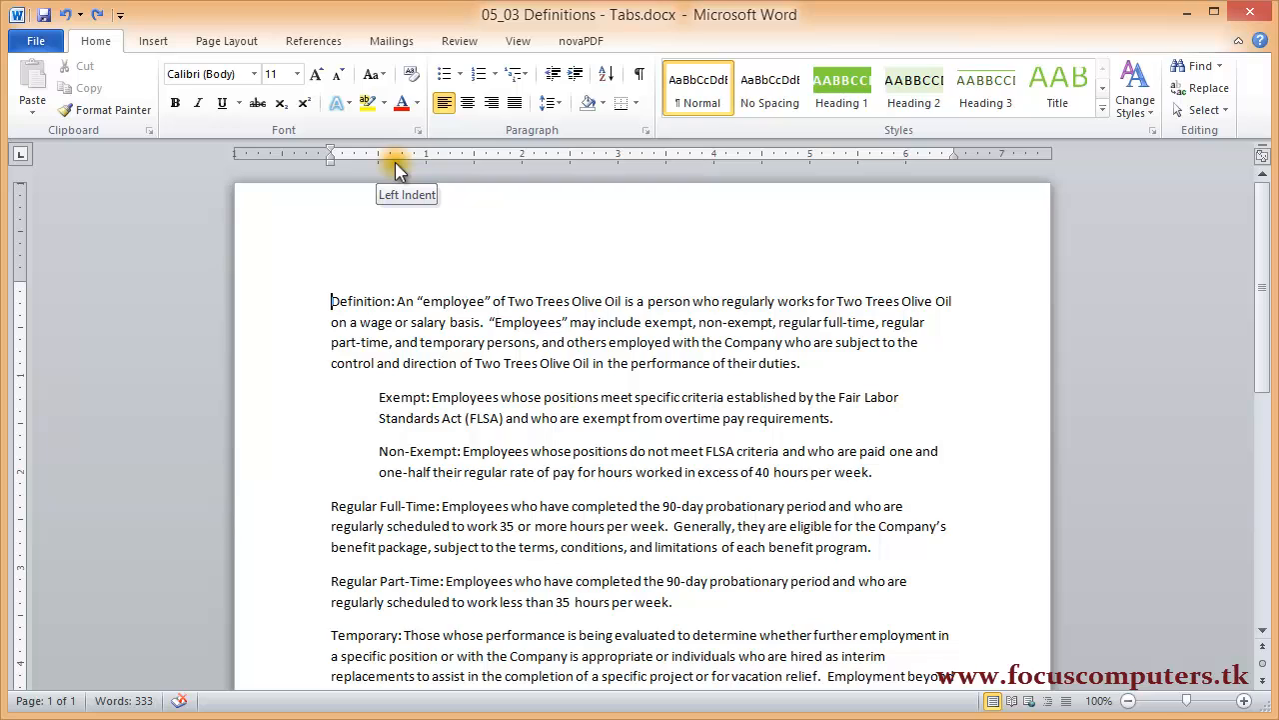
{"action": "key", "text": "alt"}
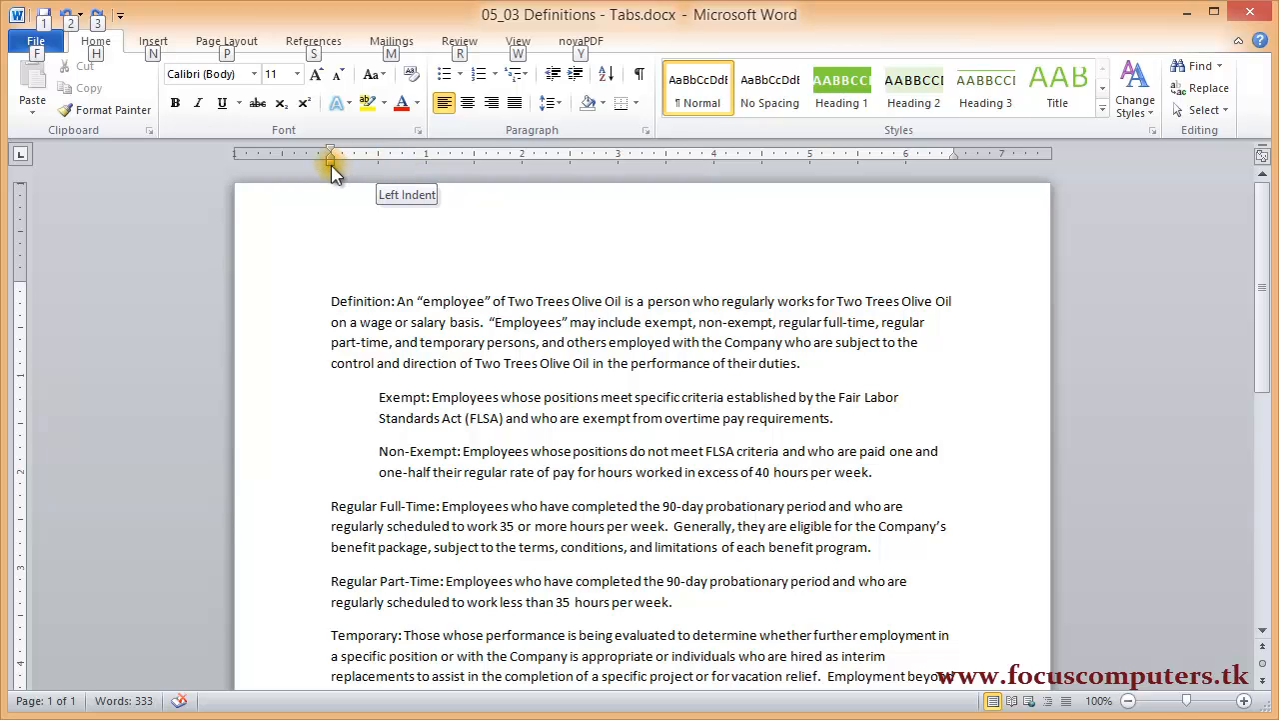
{"action": "left_click_drag", "start_coordinate": [330, 164], "coordinate": [330, 164]}
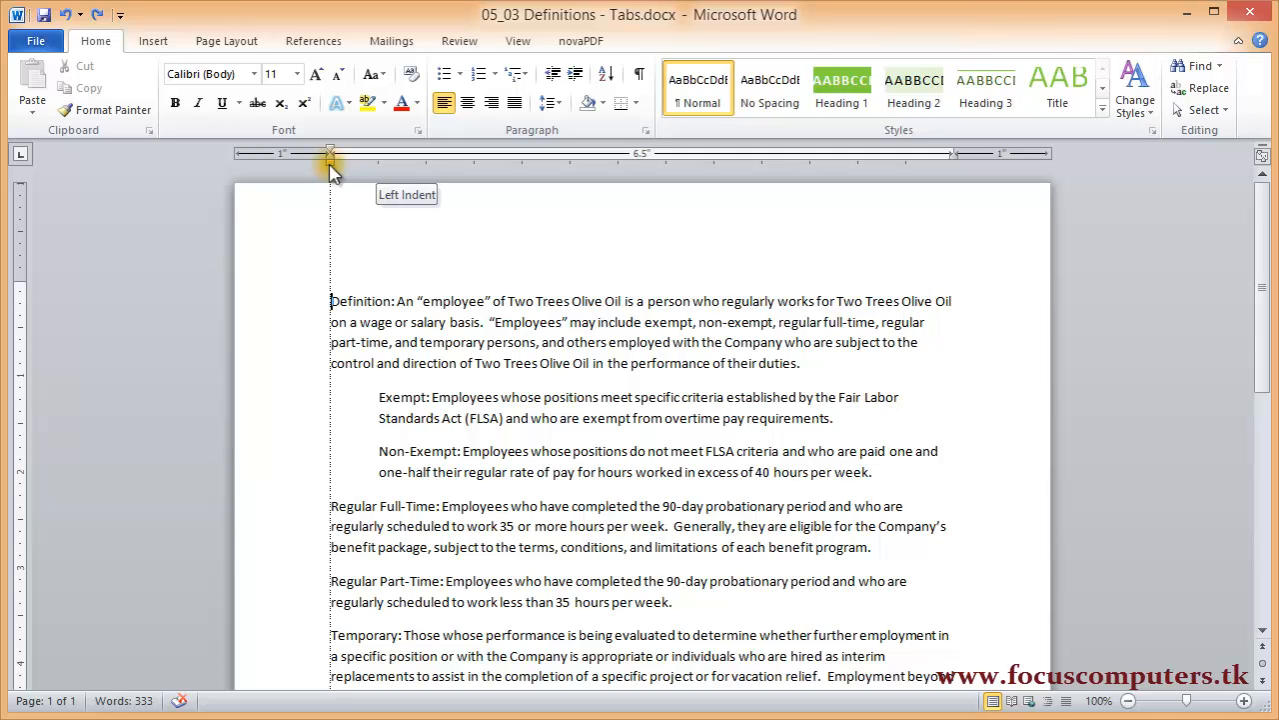
{"action": "mouse_move", "coordinate": [331, 170]}
{"action": "left_mouse_down"}
{"action": "mouse_move", "coordinate": [449, 170]}
{"action": "mouse_move", "coordinate": [334, 175]}
{"action": "left_mouse_up"}
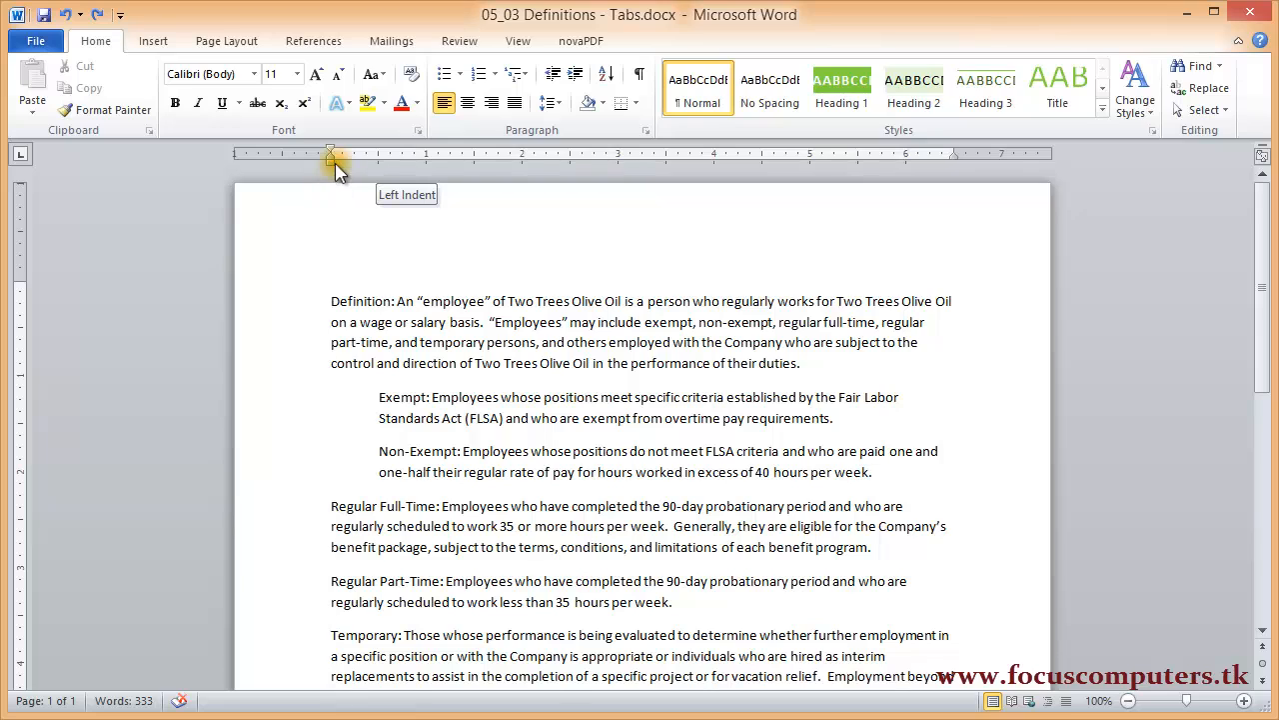